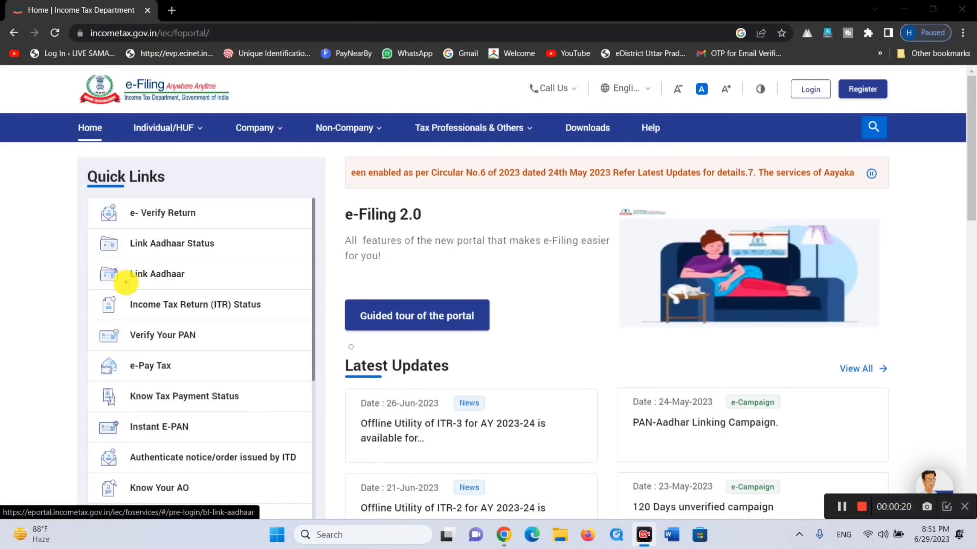
Step: Open the Link Aadhaar service on the income tax e-Filing portal
drag(86, 258, 217, 293)
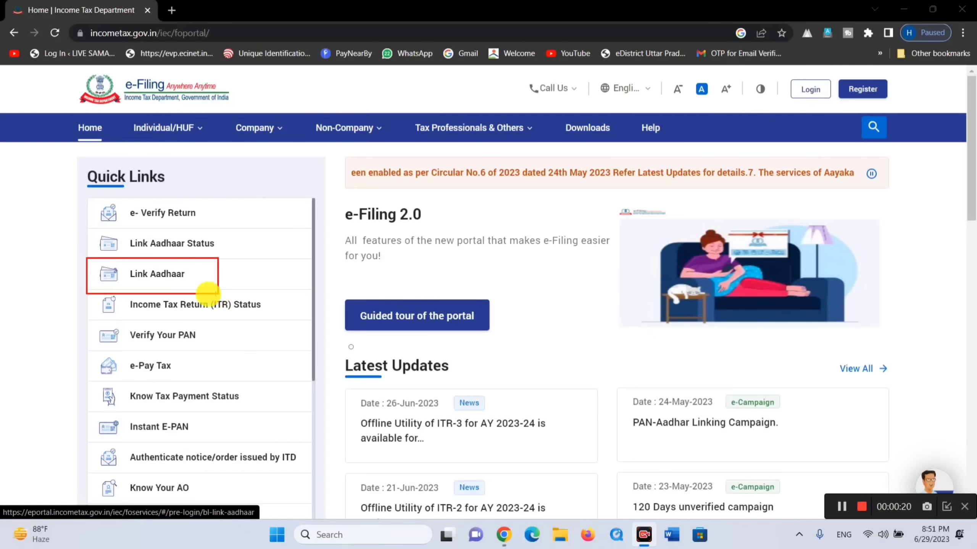
click(154, 275)
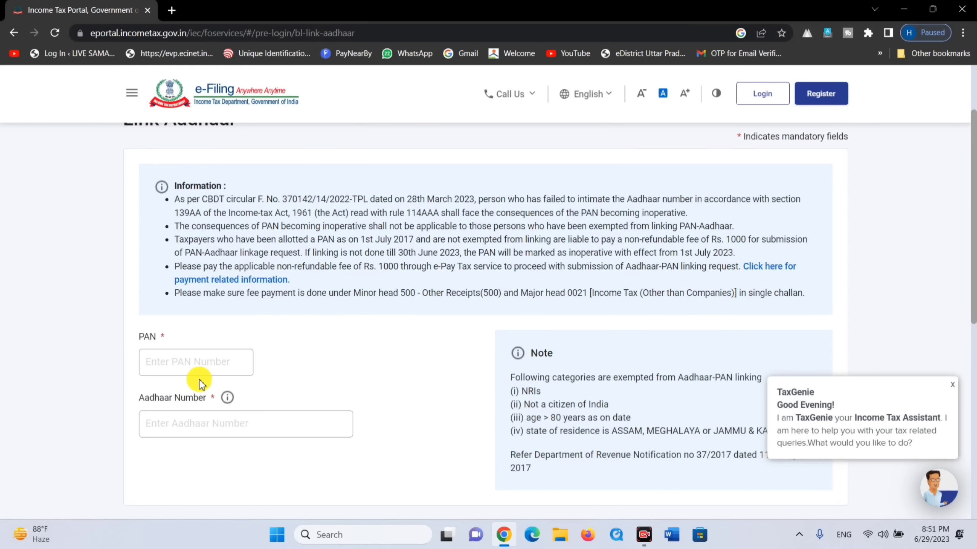
Step: Fill in the PAN and Aadhaar number on the Link Aadhaar form and validate them
drag(116, 330, 274, 385)
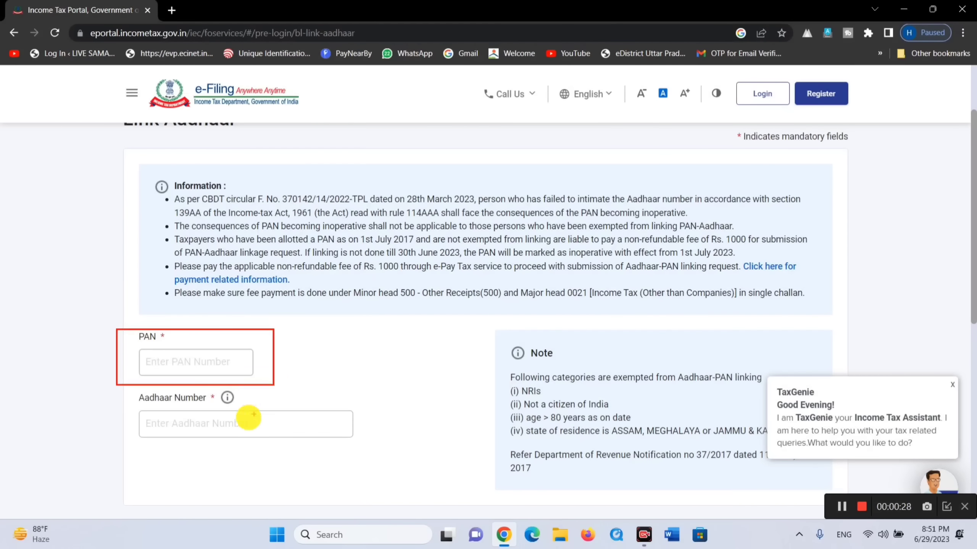
mouse_move(125, 390)
mouse_down()
mouse_move(246, 458)
mouse_move(357, 458)
mouse_up()
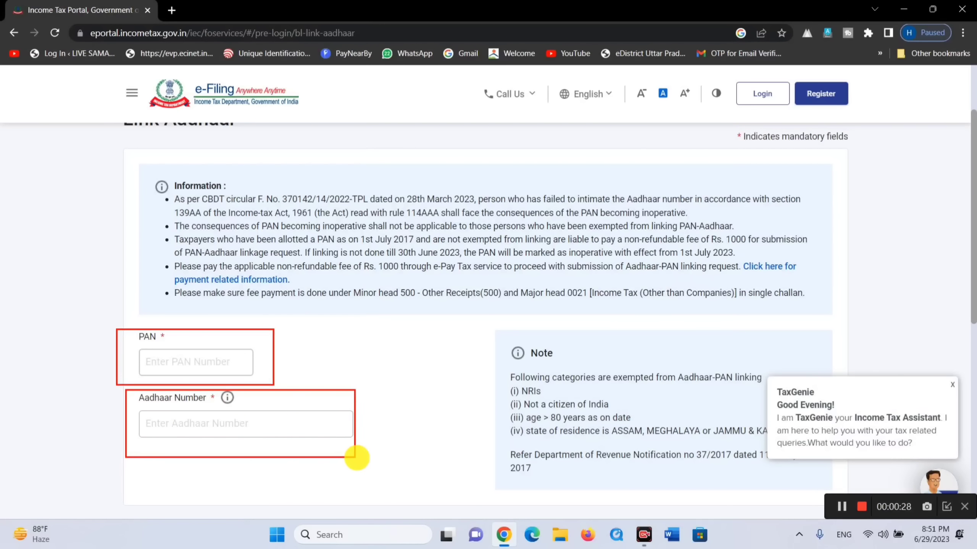
key(Escape)
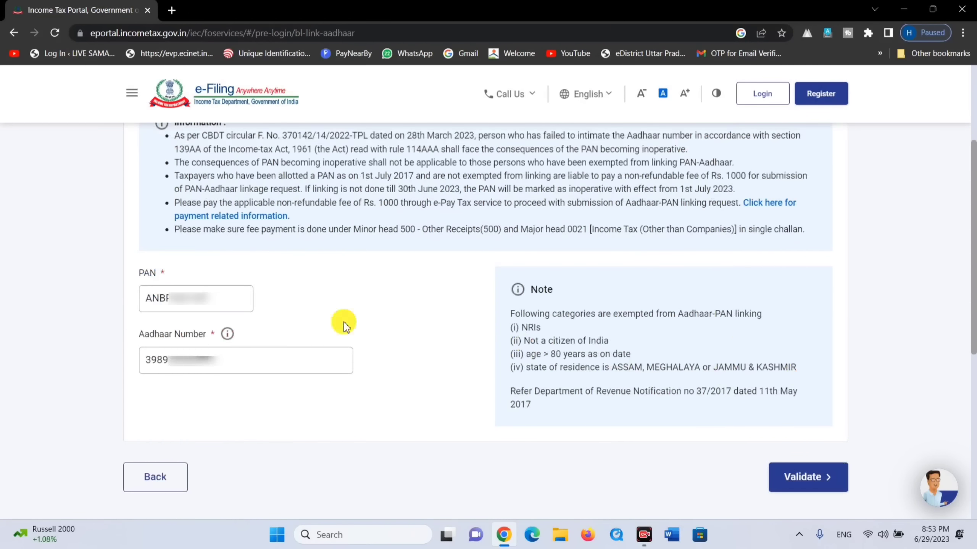
drag(121, 275, 293, 326)
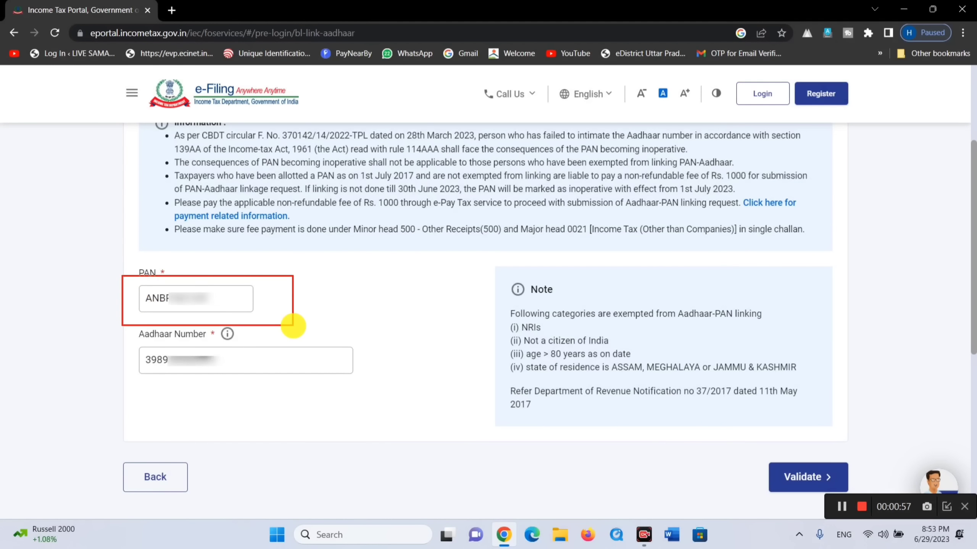
mouse_move(125, 332)
mouse_down()
mouse_move(360, 399)
mouse_move(359, 384)
mouse_up()
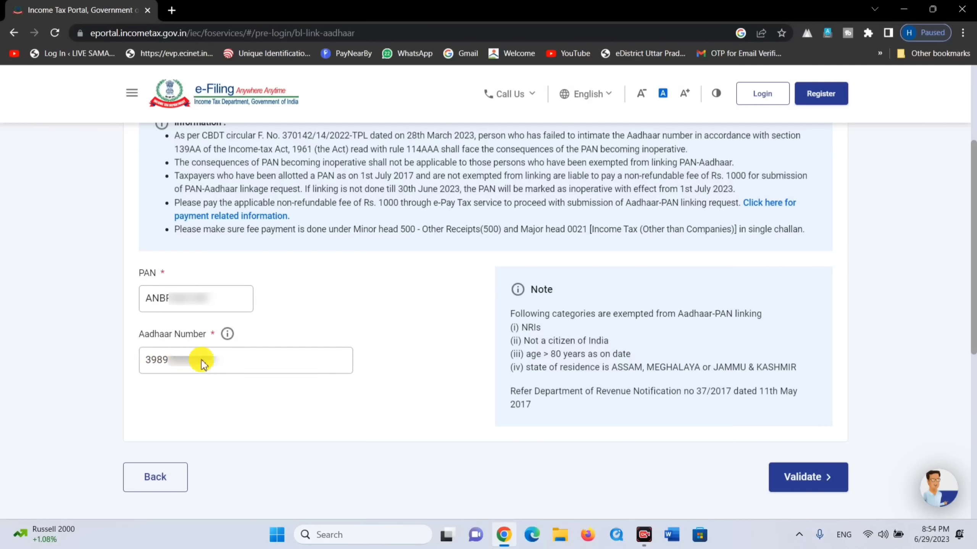
click(803, 479)
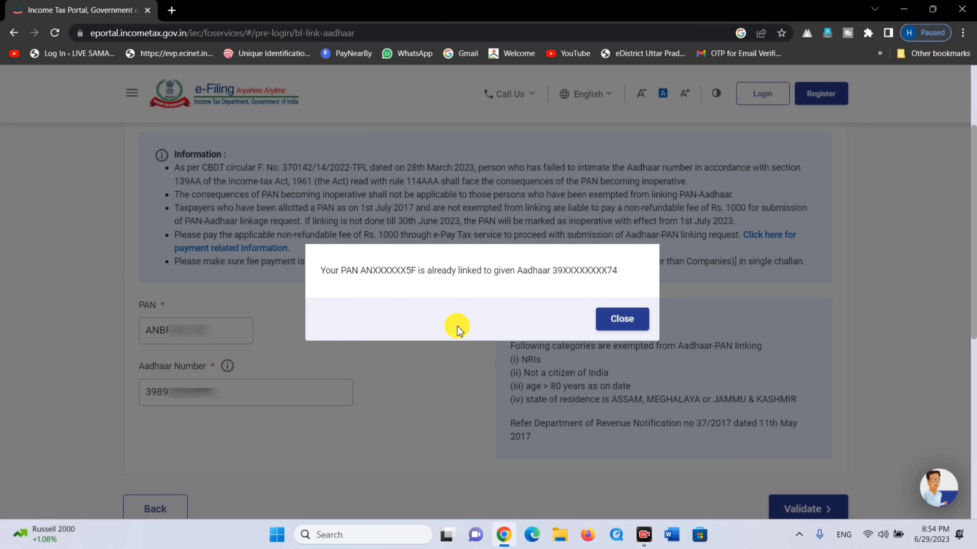
Step: Read the link status message for the validated PAN and Aadhaar, and close it
mouse_move(301, 255)
mouse_down()
mouse_move(421, 285)
mouse_move(520, 288)
mouse_up()
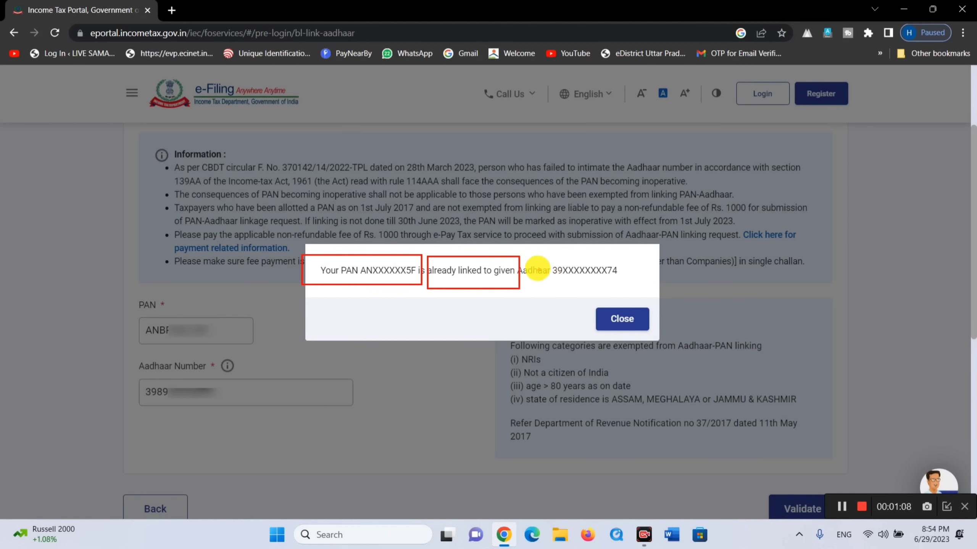
drag(533, 255, 639, 289)
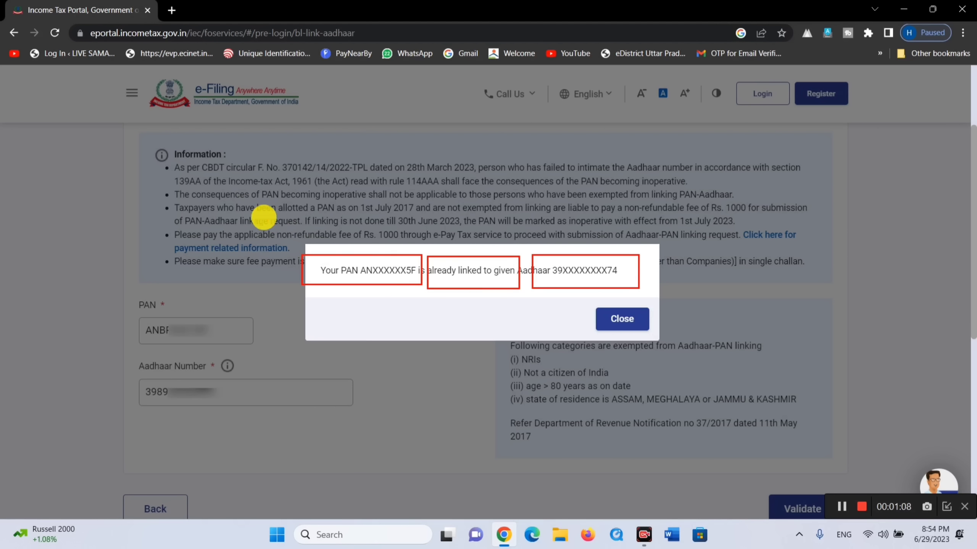
drag(256, 207, 673, 377)
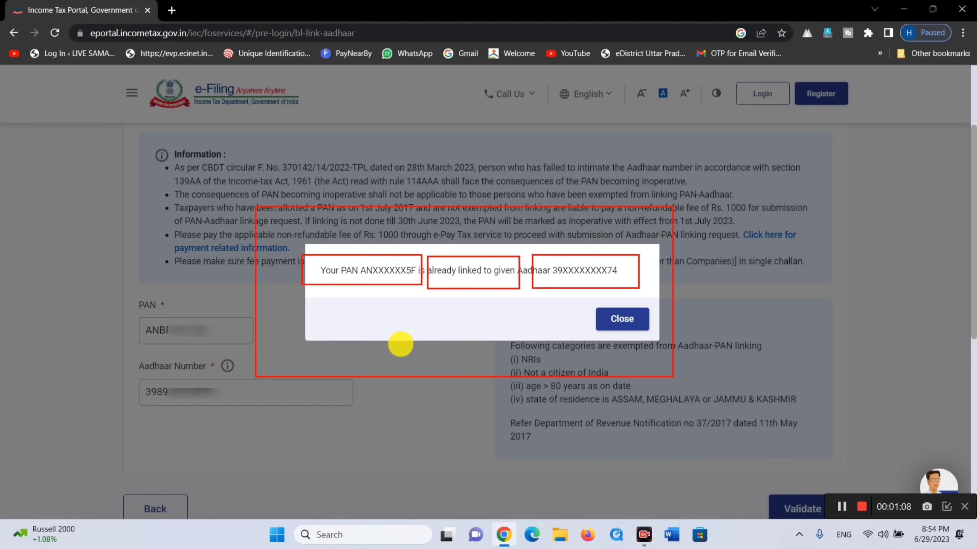
key(Escape)
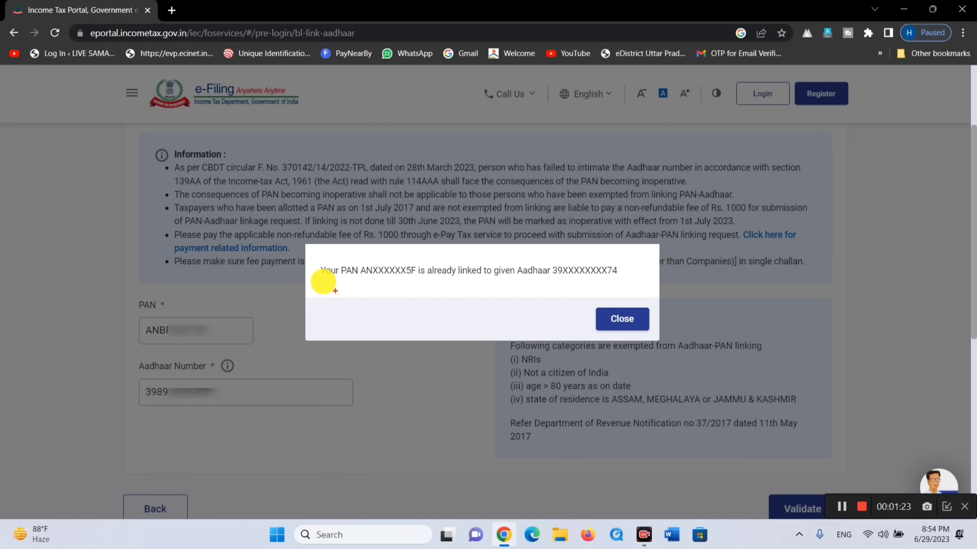
mouse_move(308, 255)
mouse_down()
mouse_move(553, 305)
mouse_move(622, 297)
mouse_up()
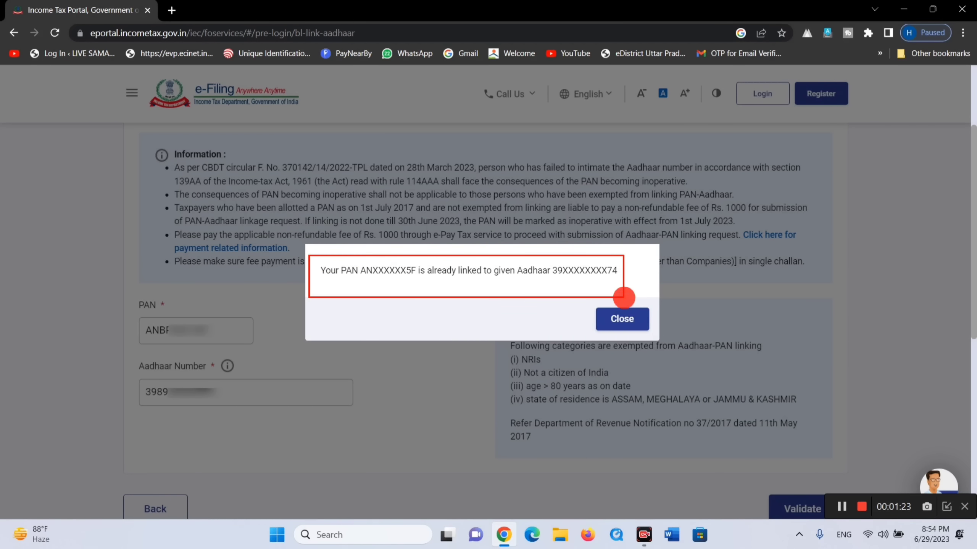
click(620, 323)
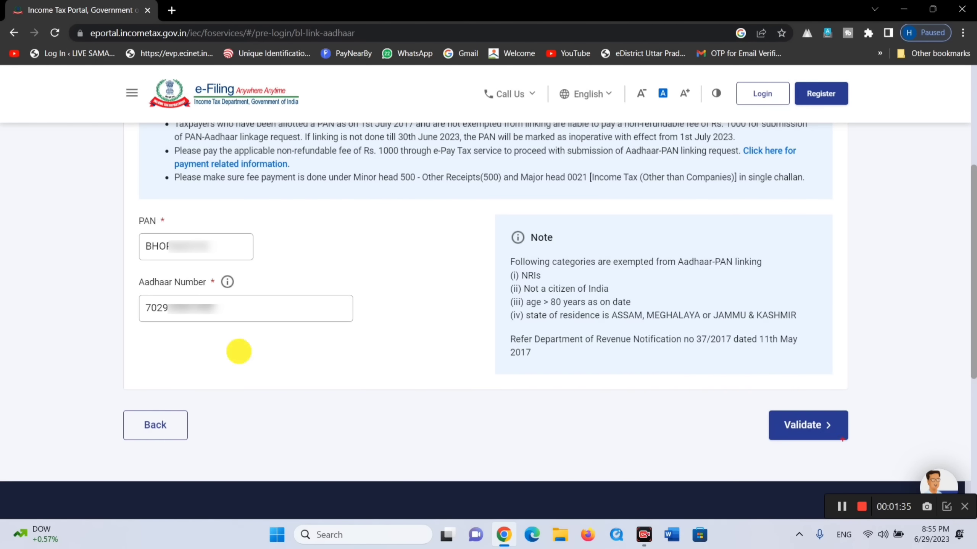
Step: Validate a different PAN and Aadhaar number, and continue to payment through e-Pay Tax
drag(113, 216, 264, 267)
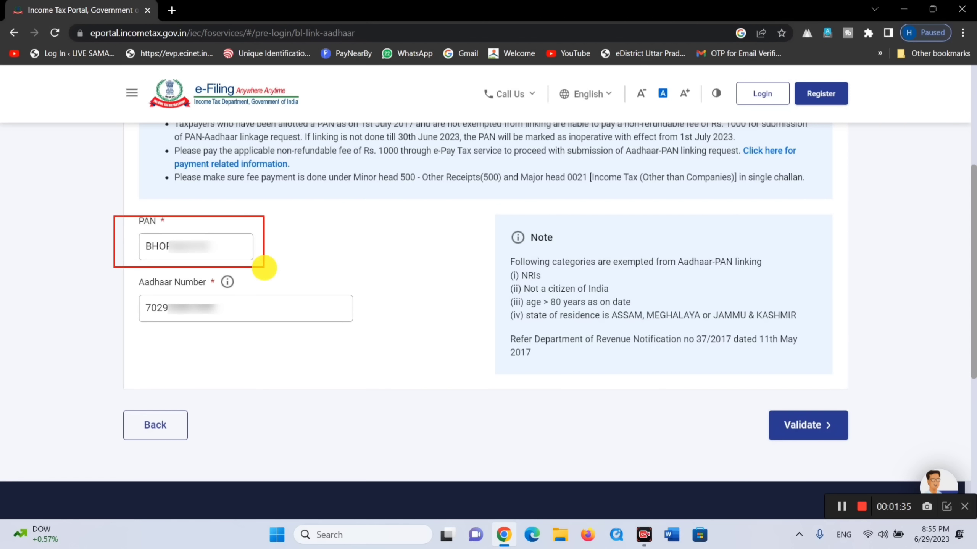
mouse_move(100, 273)
mouse_down()
mouse_move(392, 353)
mouse_move(381, 351)
mouse_up()
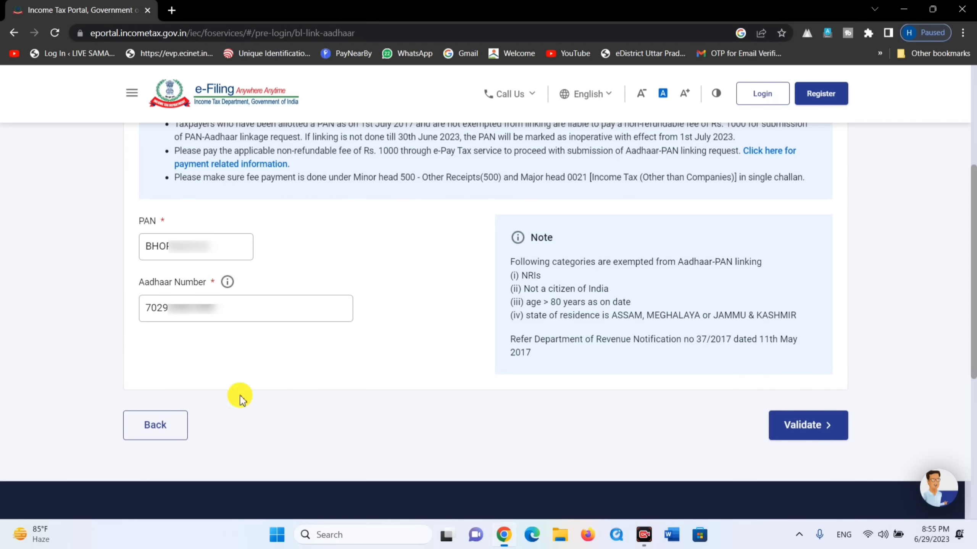
click(809, 437)
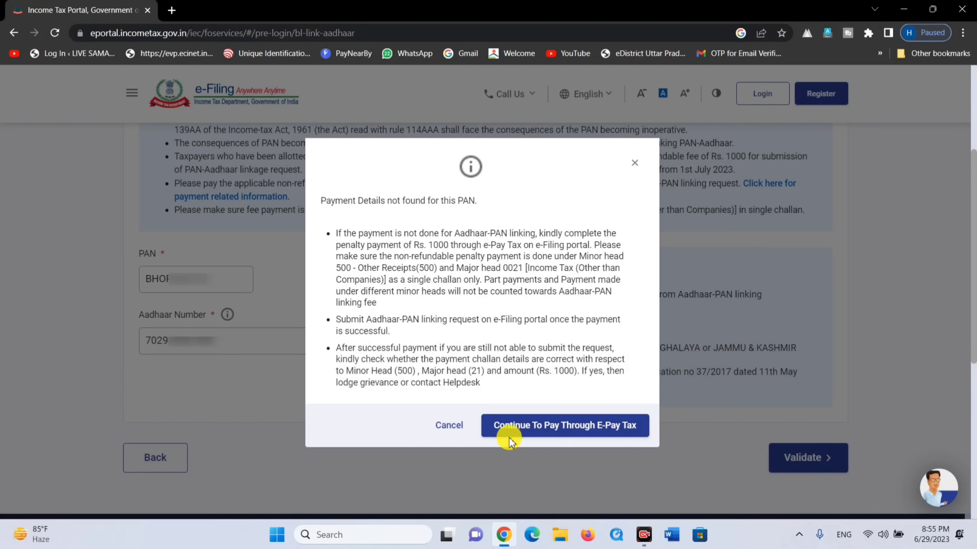
click(591, 432)
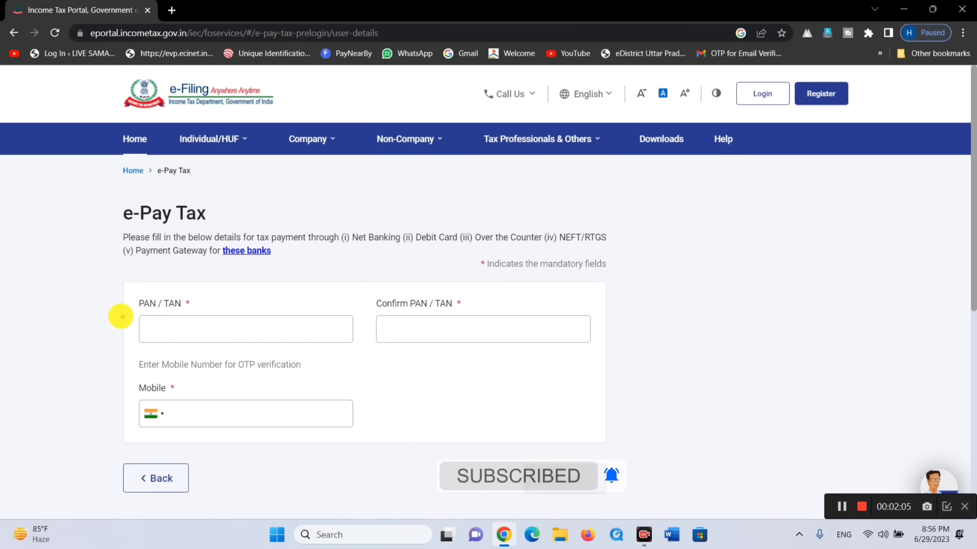
Step: Fill in and confirm the PAN/TAN, enter the mobile number, and continue to OTP verification
drag(111, 296, 300, 360)
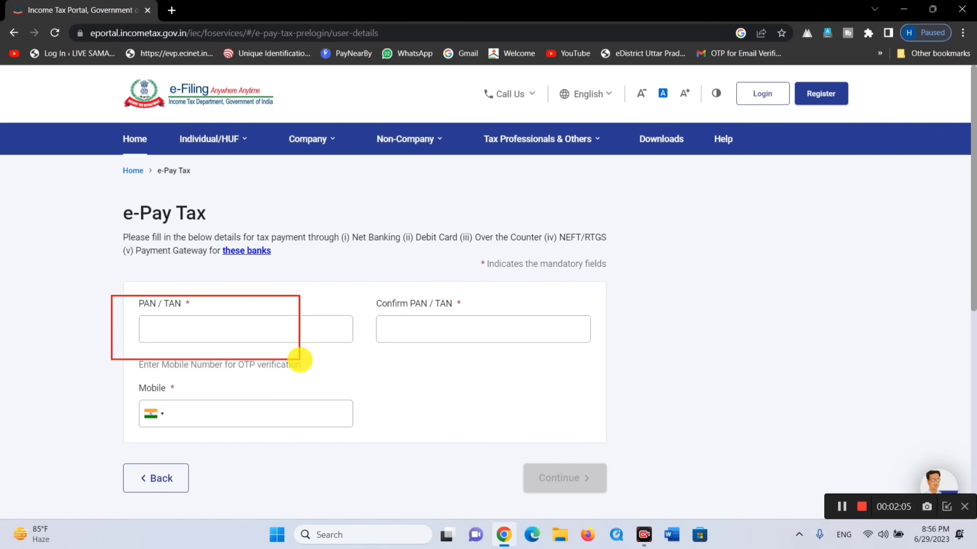
mouse_move(365, 295)
mouse_down()
mouse_move(505, 359)
mouse_move(531, 359)
mouse_up()
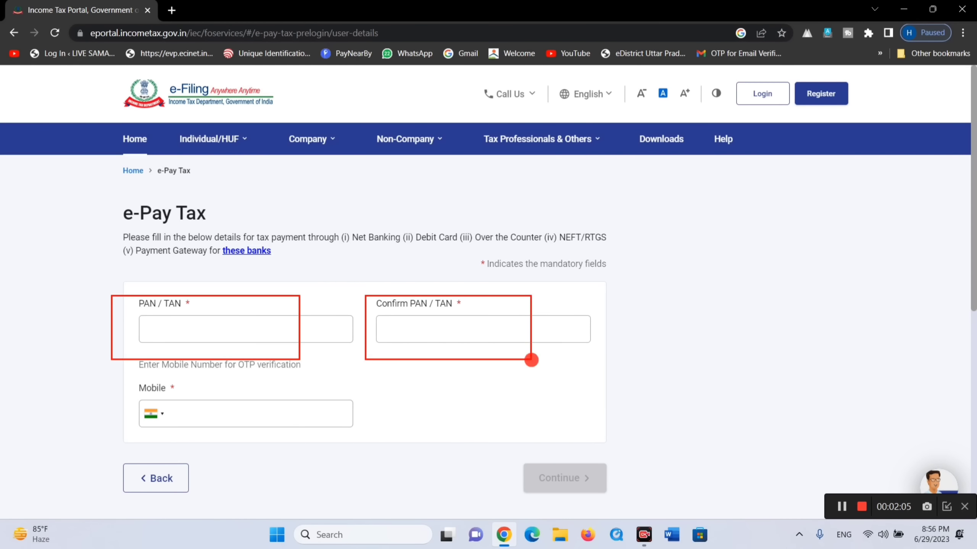
mouse_move(120, 380)
mouse_down()
mouse_move(401, 460)
mouse_move(413, 447)
mouse_up()
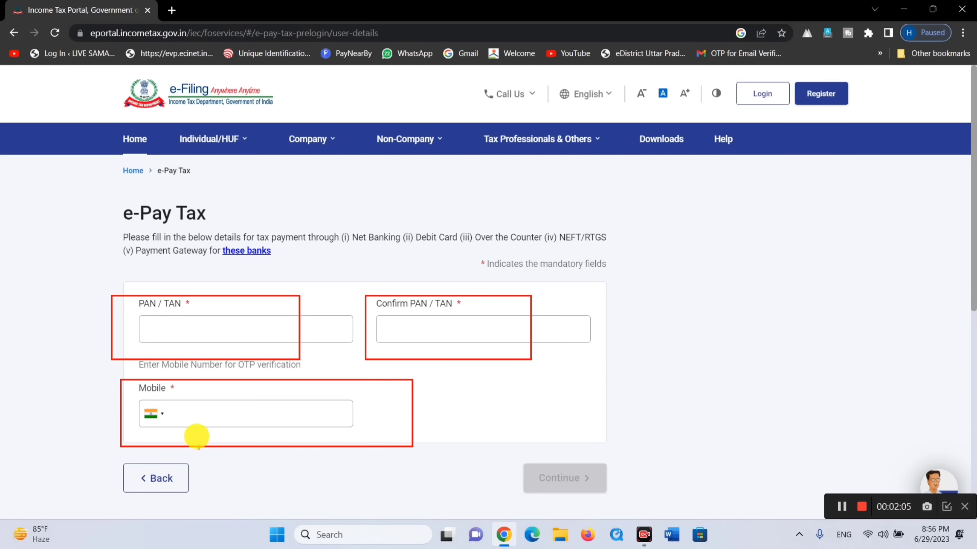
mouse_move(130, 393)
mouse_down()
mouse_move(270, 441)
mouse_move(356, 433)
mouse_up()
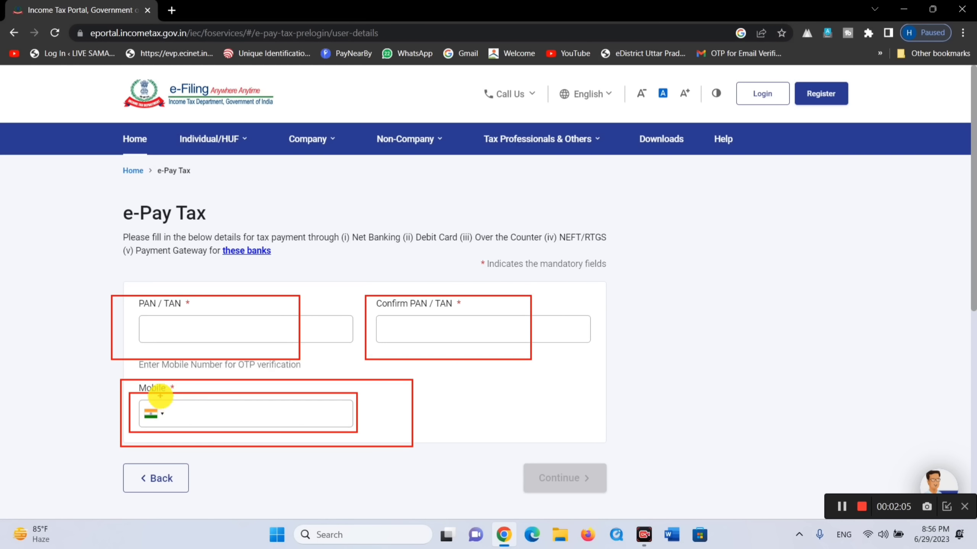
key(Escape)
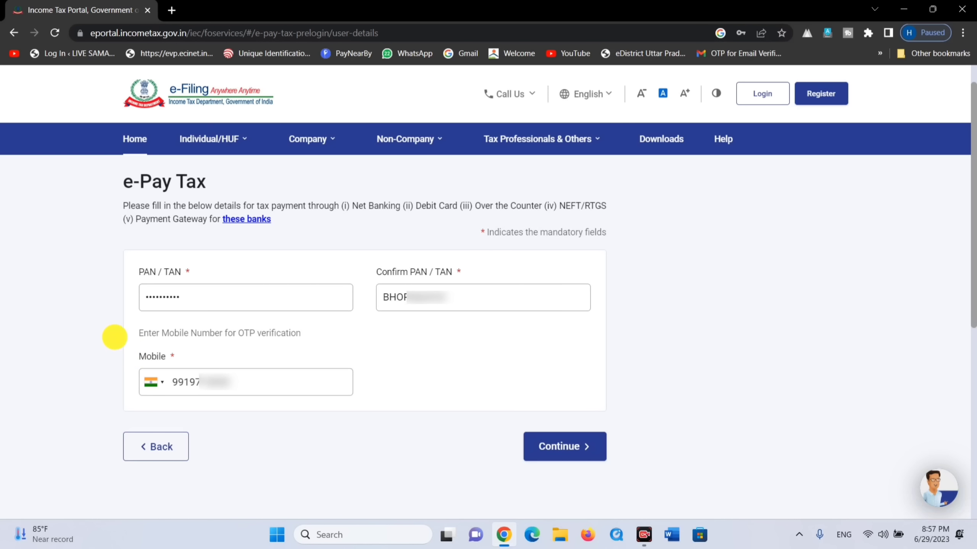
mouse_move(128, 286)
mouse_down()
mouse_move(497, 393)
mouse_move(503, 410)
mouse_up()
key(Escape)
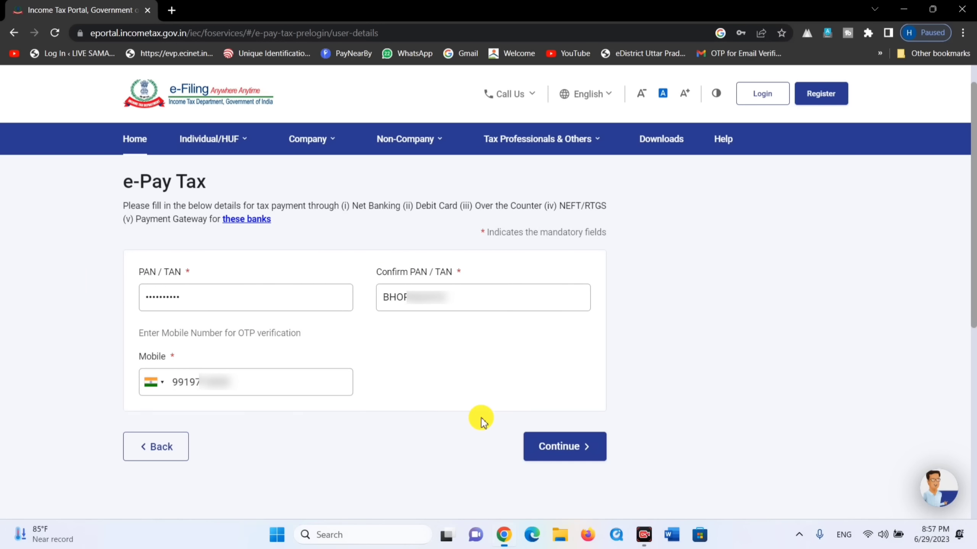
click(562, 447)
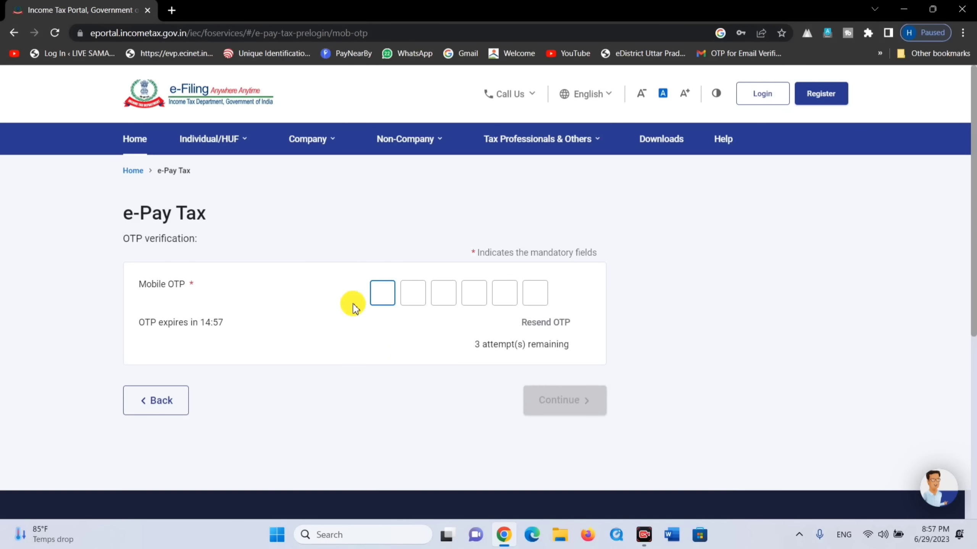
Step: Enter the six-digit mobile OTP and submit it for verification
mouse_move(329, 266)
mouse_down()
mouse_move(371, 290)
mouse_move(594, 327)
mouse_up()
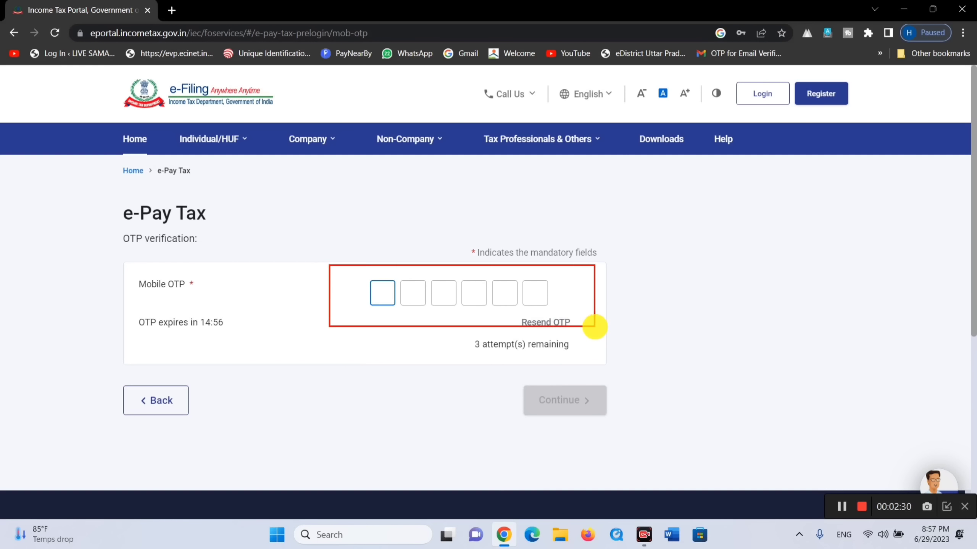
mouse_move(417, 358)
mouse_down()
mouse_move(560, 397)
mouse_move(613, 430)
mouse_up()
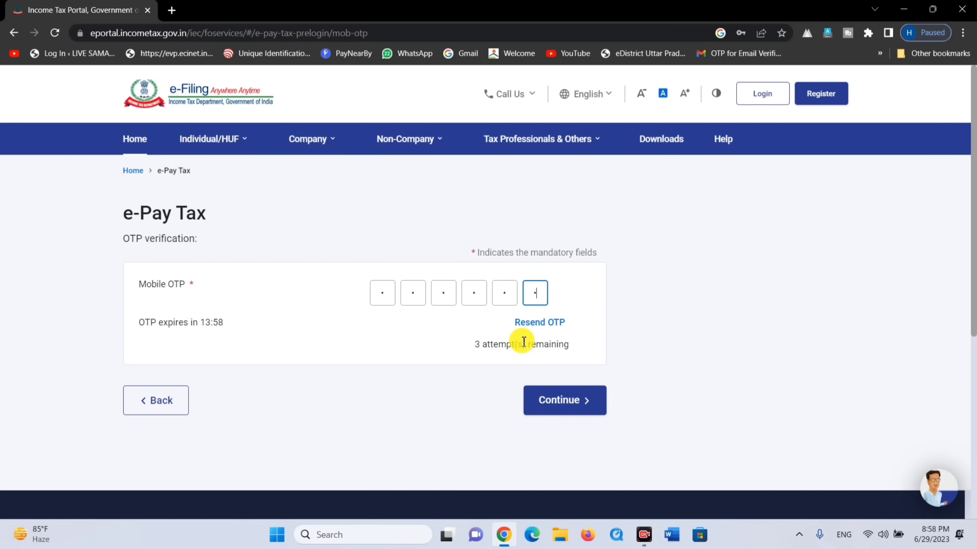
drag(499, 311, 588, 344)
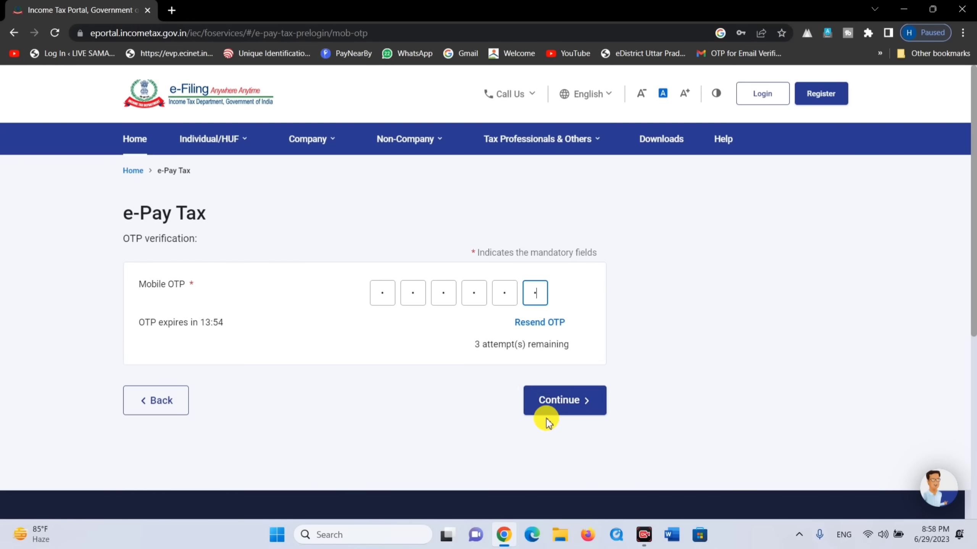
click(572, 402)
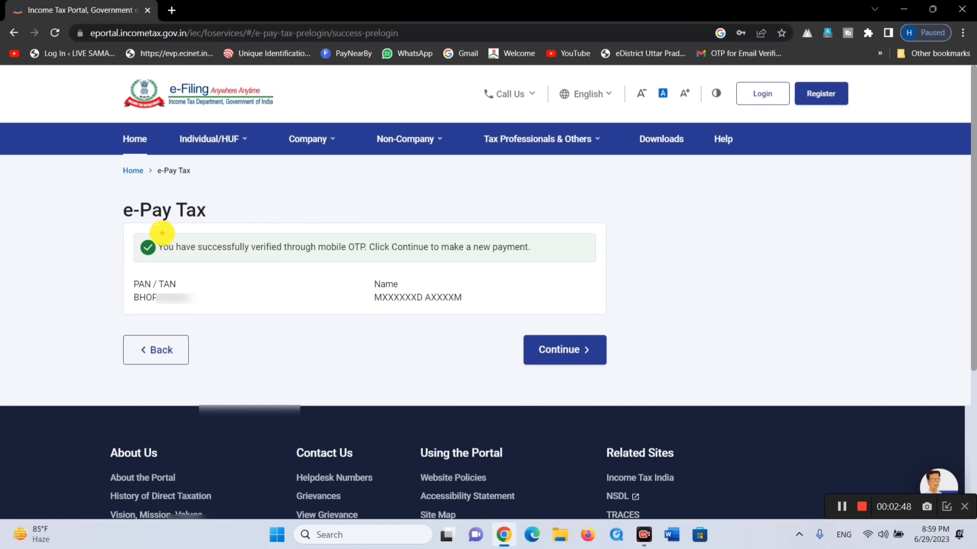
Step: Check the verification message, the PAN/TAN and the masked name on the e-Pay Tax page
drag(153, 233, 524, 265)
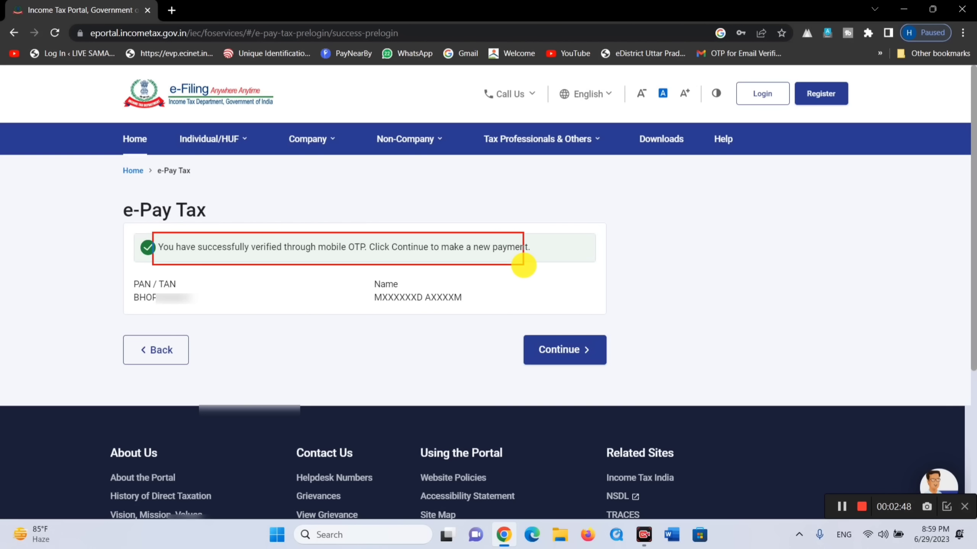
drag(127, 275, 206, 311)
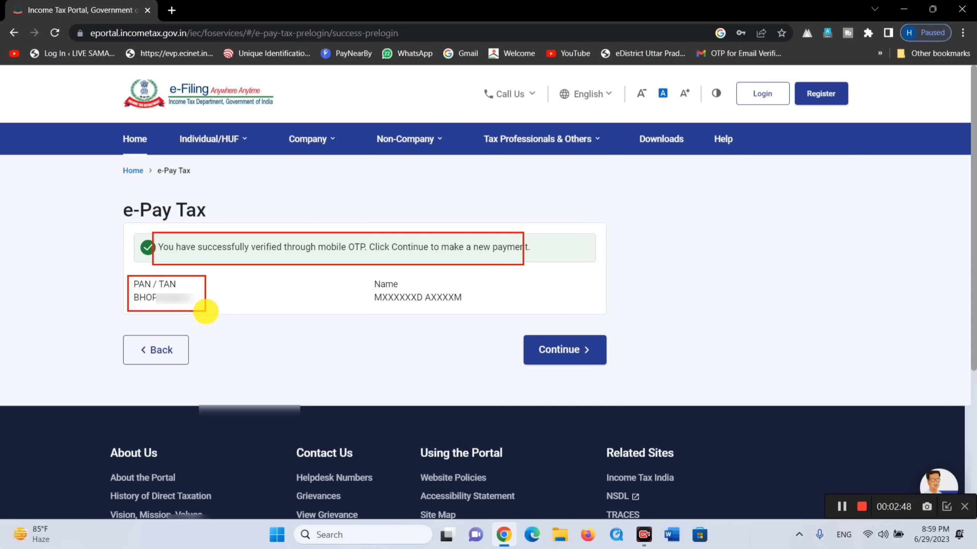
drag(348, 274, 496, 320)
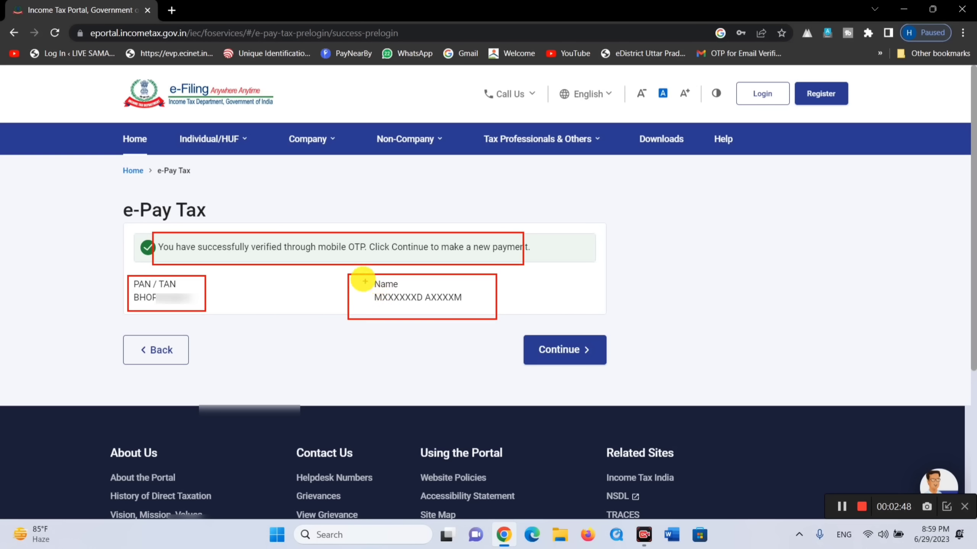
drag(374, 287, 475, 319)
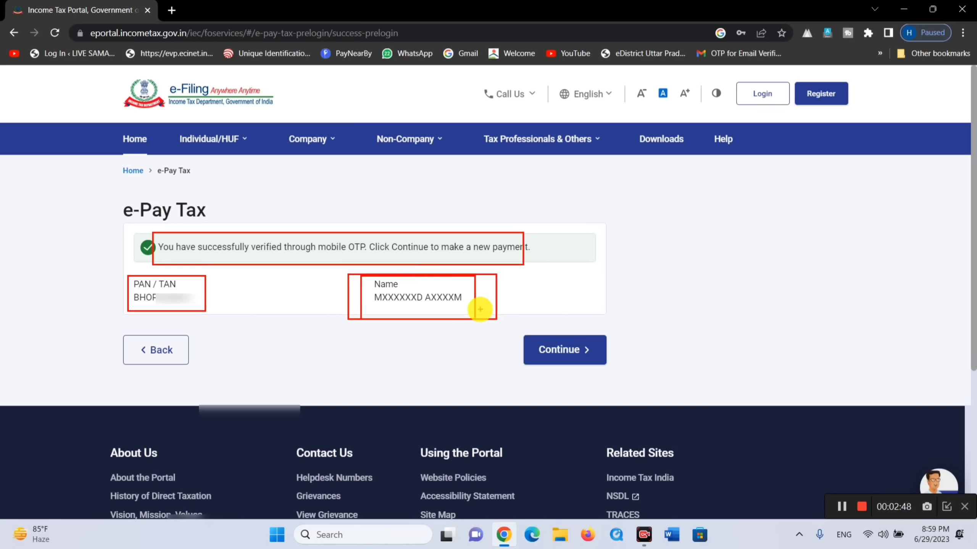
key(Escape)
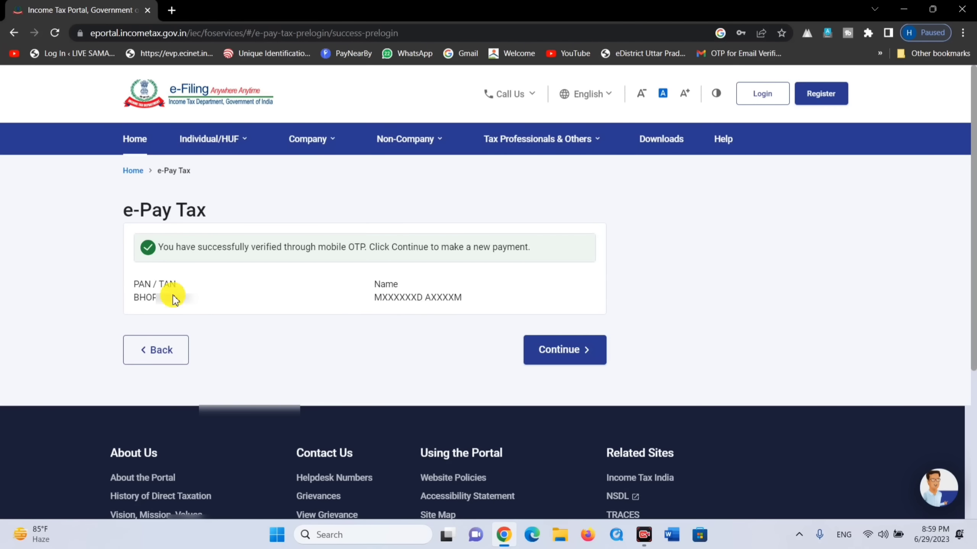
drag(375, 298, 464, 299)
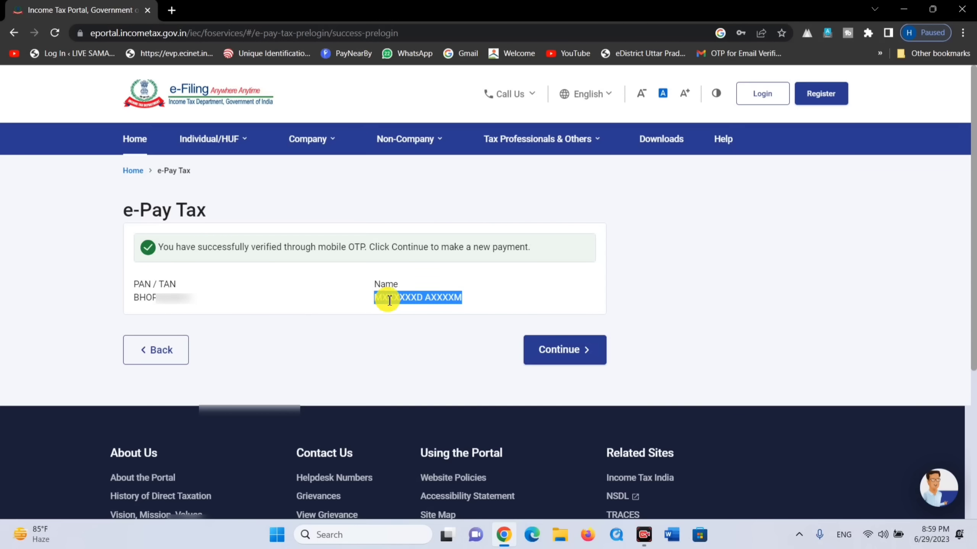
Step: Continue from the OTP verification page and proceed with the Income Tax payment category
click(392, 335)
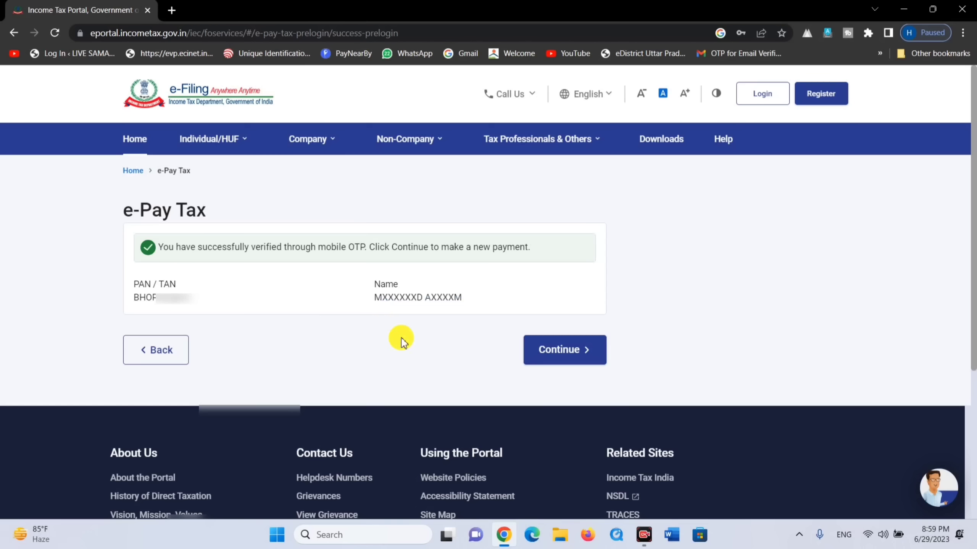
click(566, 357)
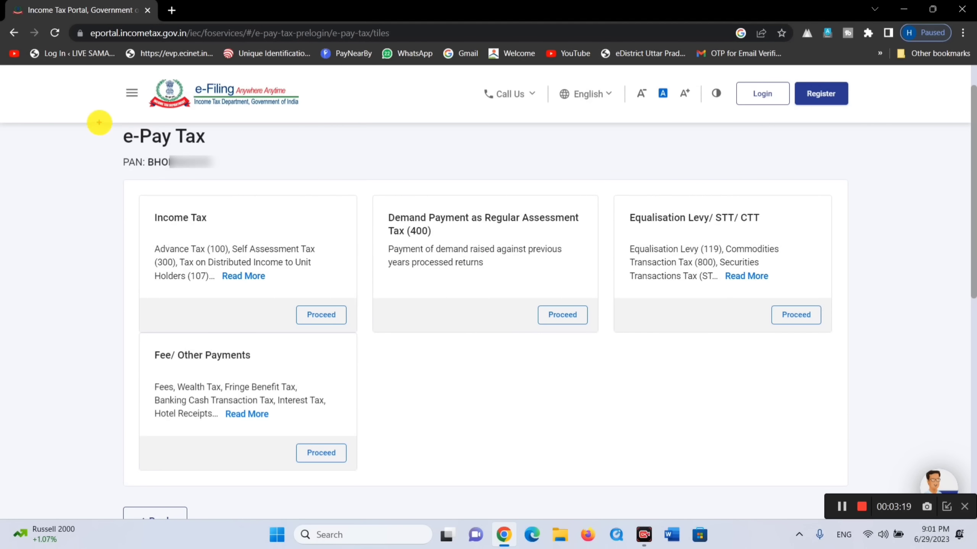
mouse_move(99, 123)
mouse_down()
mouse_move(164, 169)
mouse_move(256, 181)
mouse_up()
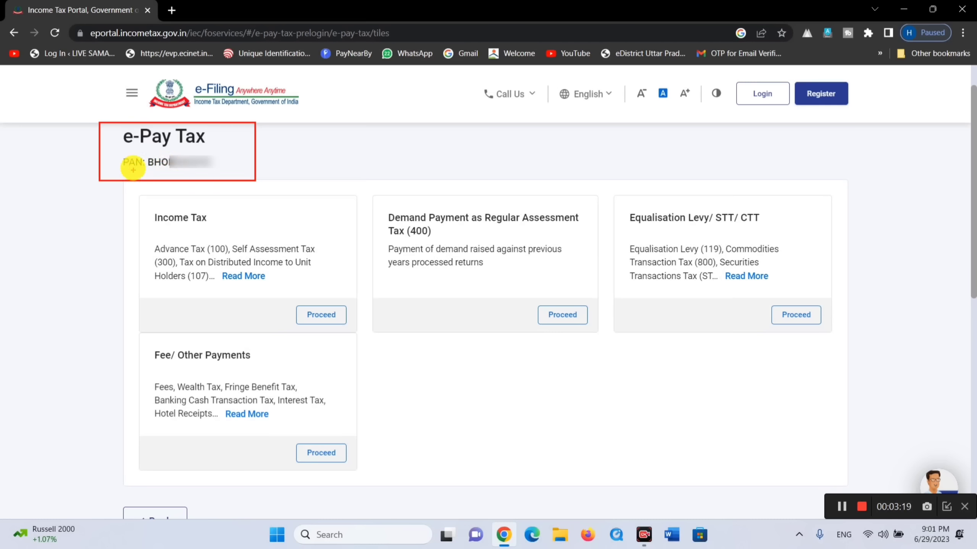
drag(117, 148, 211, 174)
key(Escape)
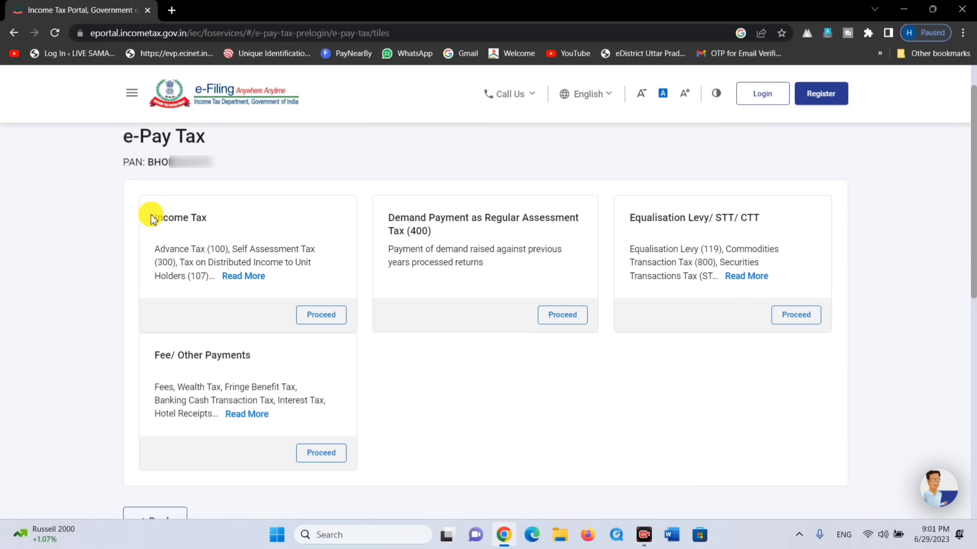
drag(153, 220, 236, 221)
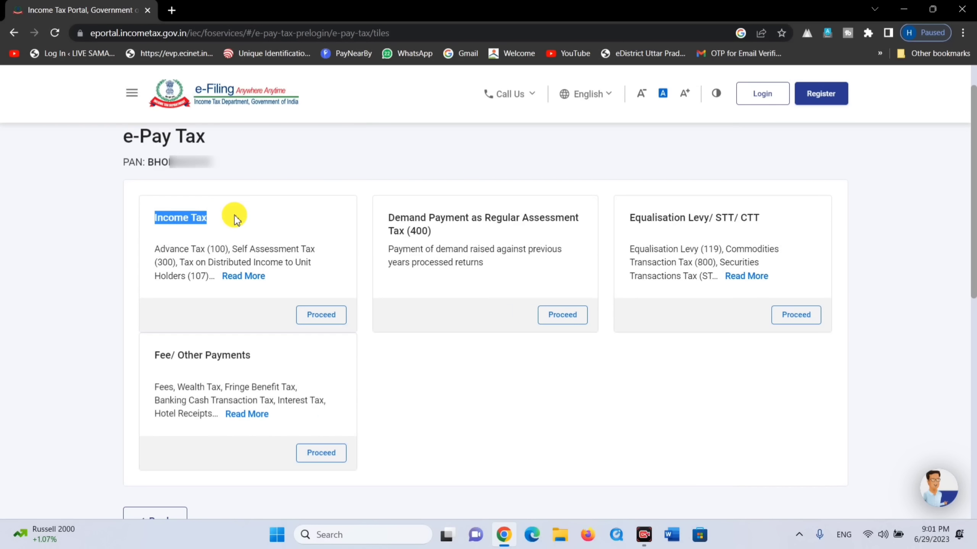
click(325, 315)
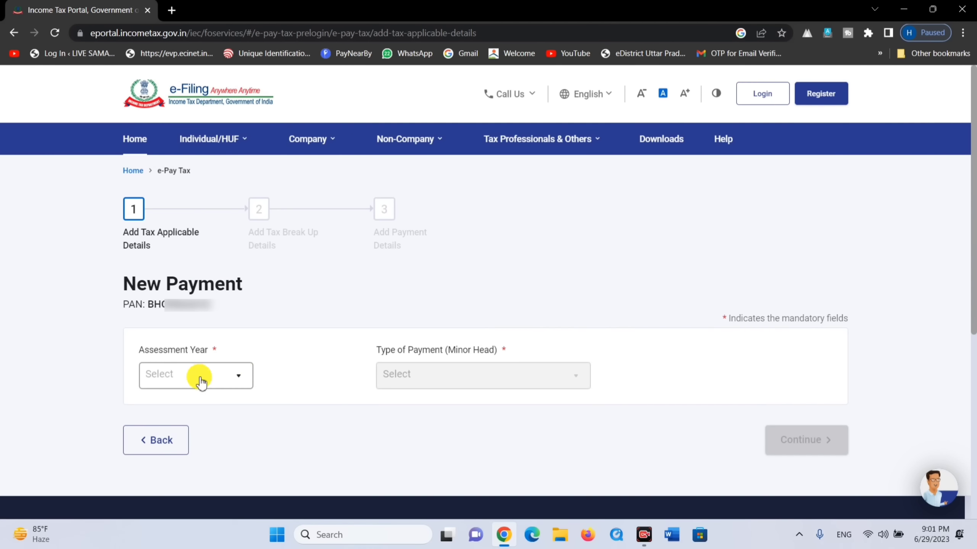
Step: Set the assessment year to 2024-25 and the type of payment to Other Receipts (500)
click(238, 379)
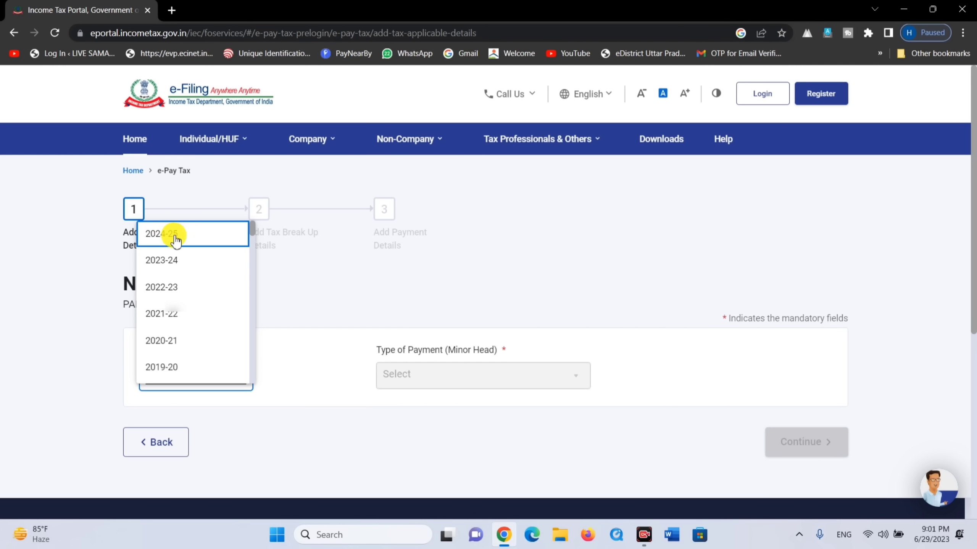
click(197, 235)
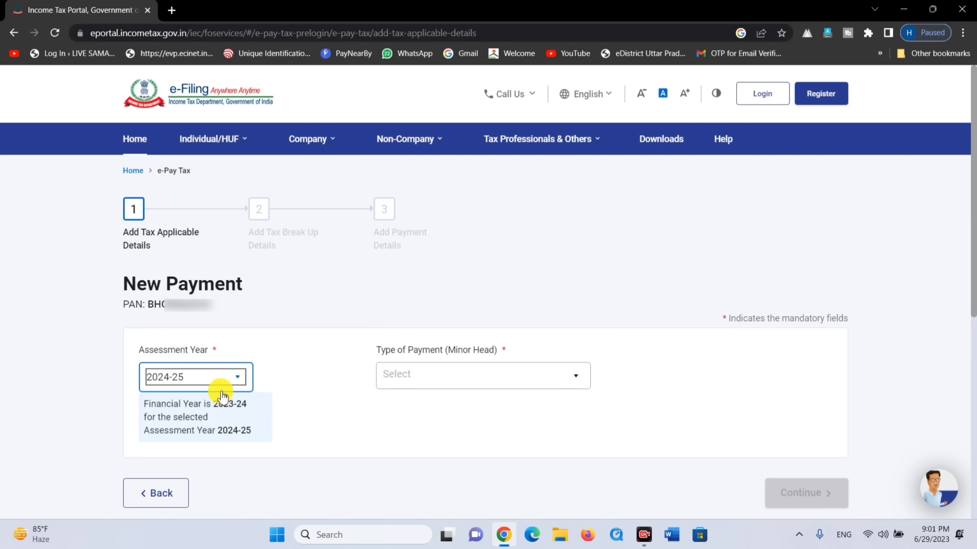
click(461, 375)
scroll(448, 304, down, 2)
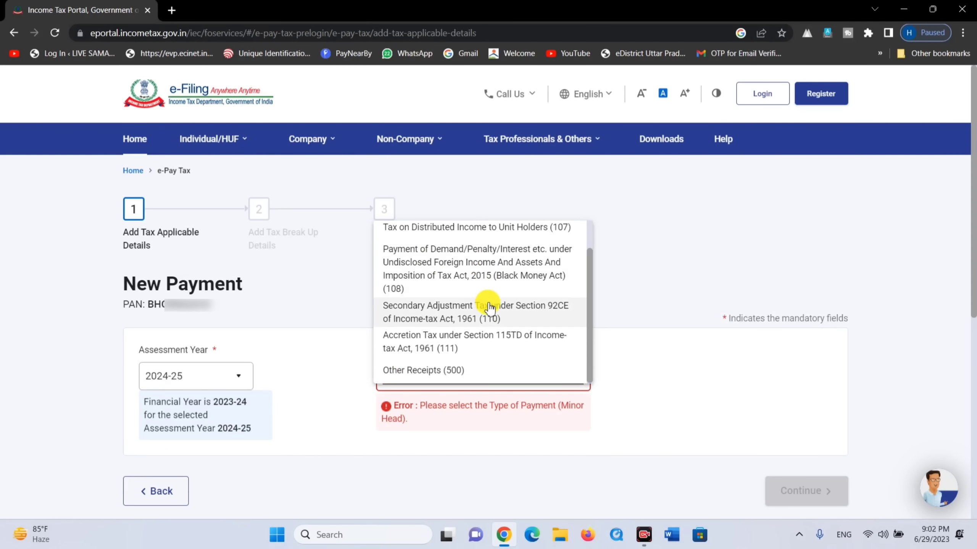
click(442, 371)
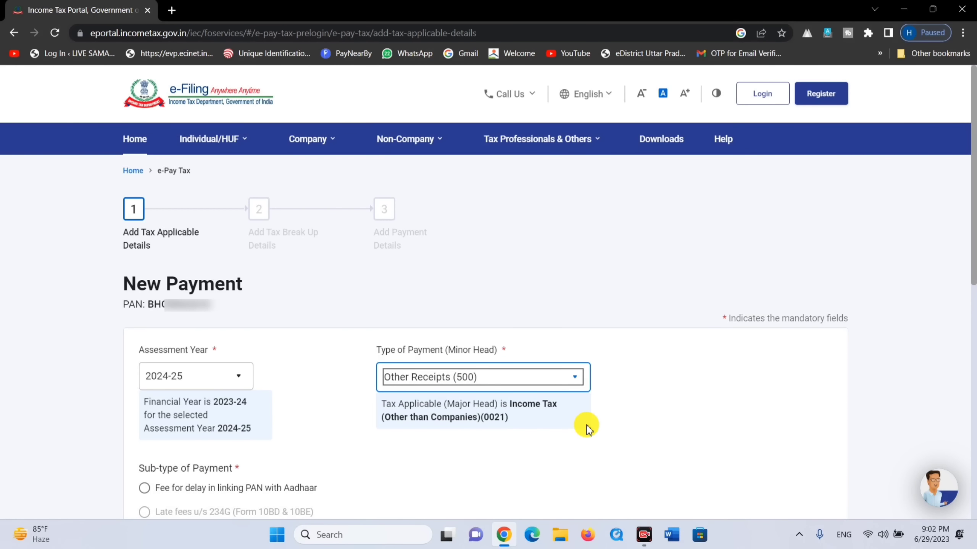
Step: Choose "Fee for delay in linking PAN with Aadhaar" as the sub-type of payment and continue to the tax break-up
scroll(586, 428, down, 3)
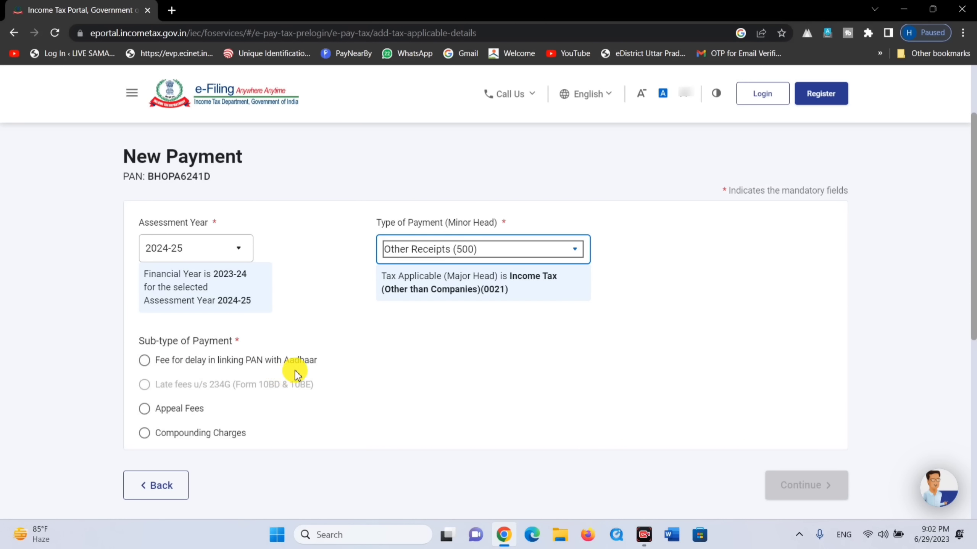
click(146, 362)
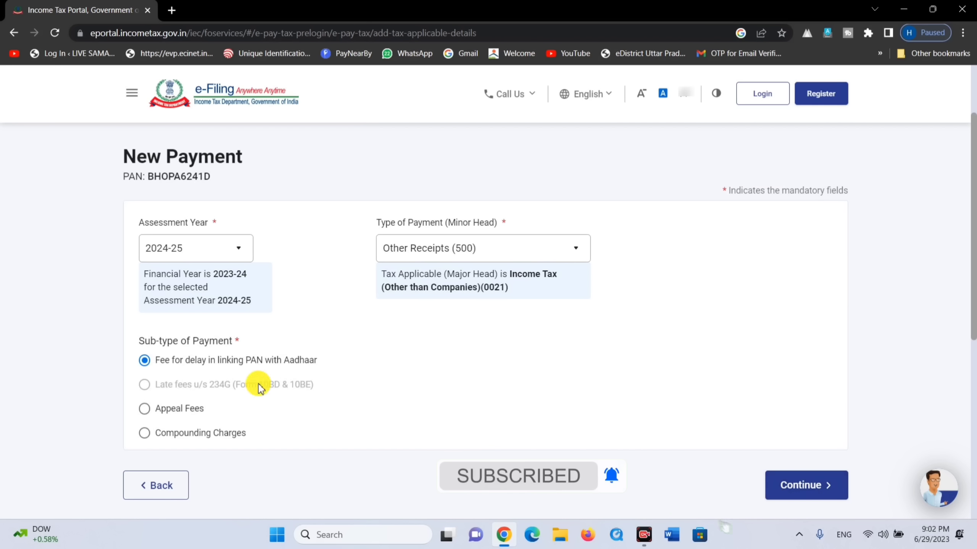
click(805, 487)
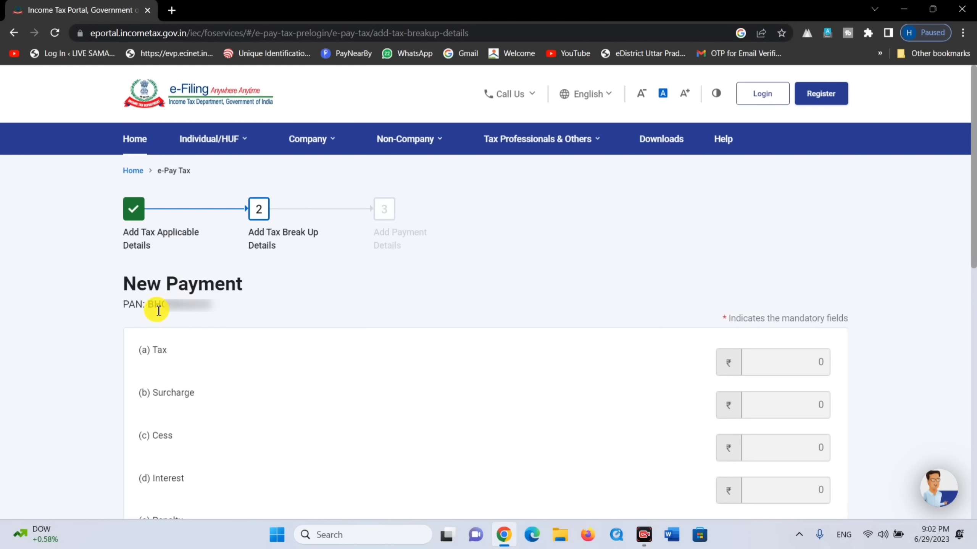
Step: Review and accept the tax break-up total, and select HDFC Bank as the payment gateway
scroll(736, 371, down, 6)
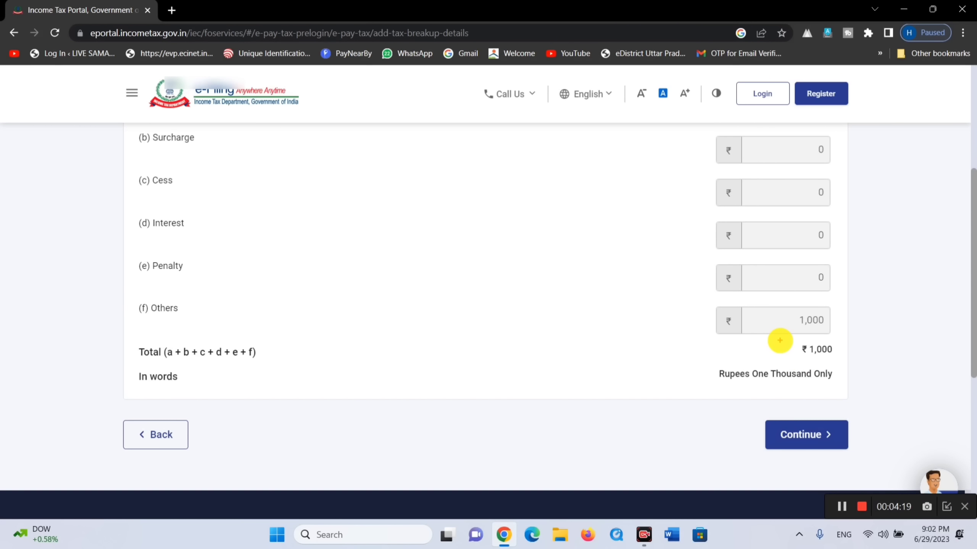
drag(780, 341, 859, 362)
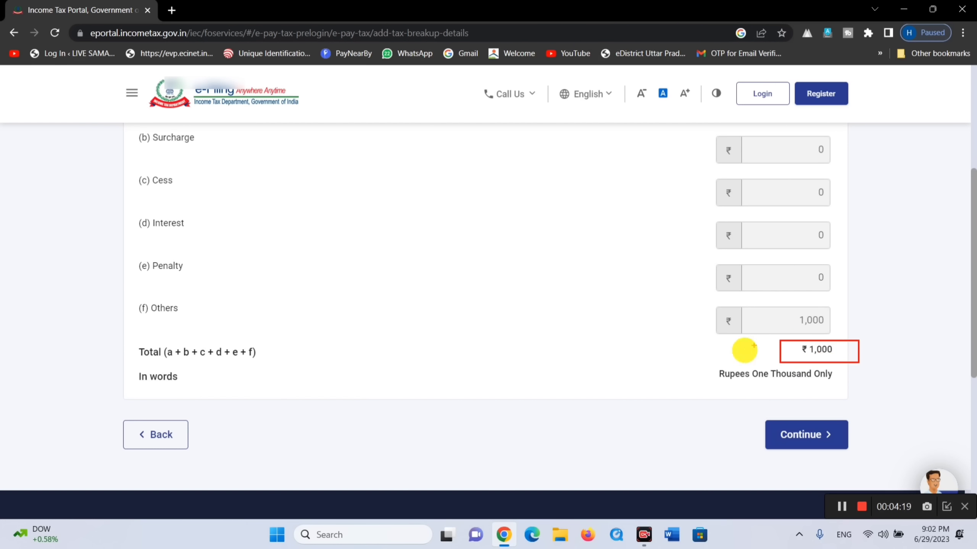
drag(673, 344, 856, 397)
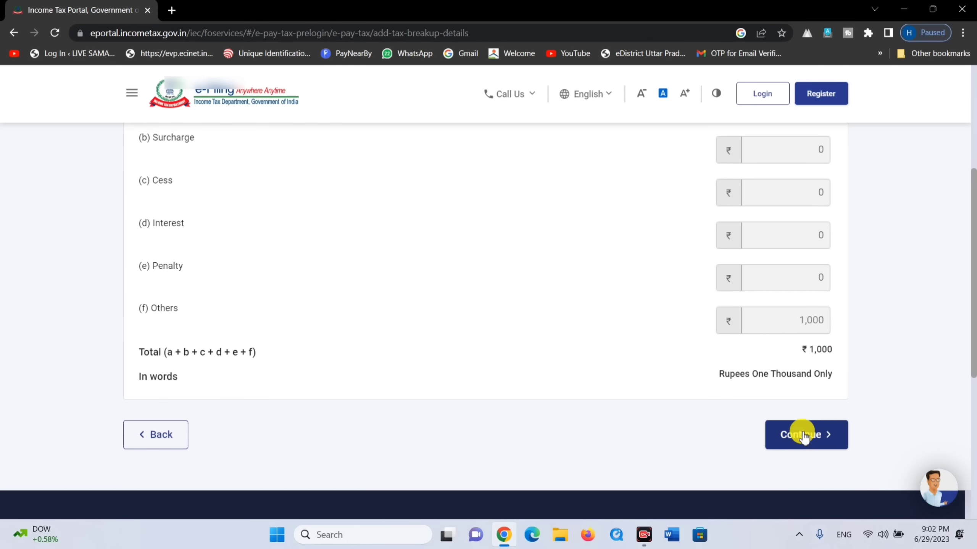
click(812, 441)
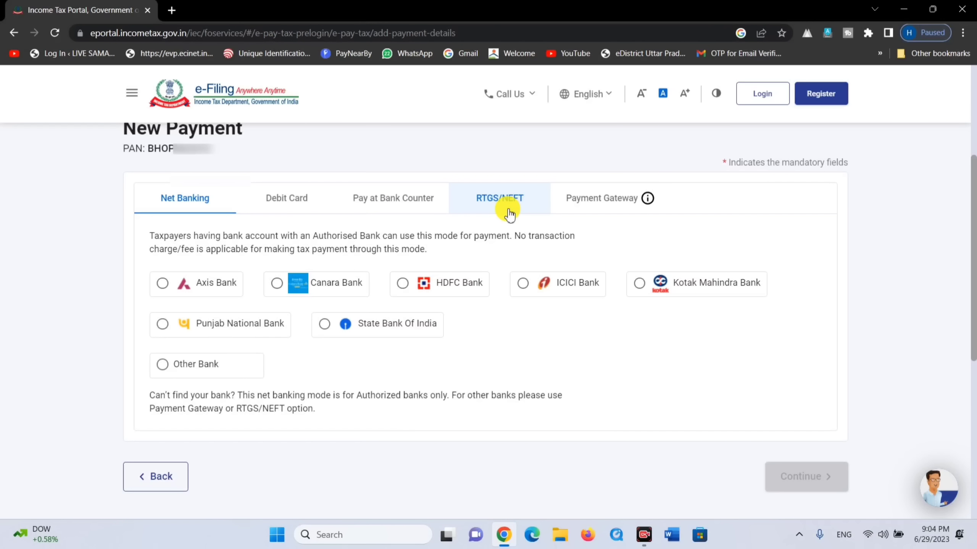
click(606, 205)
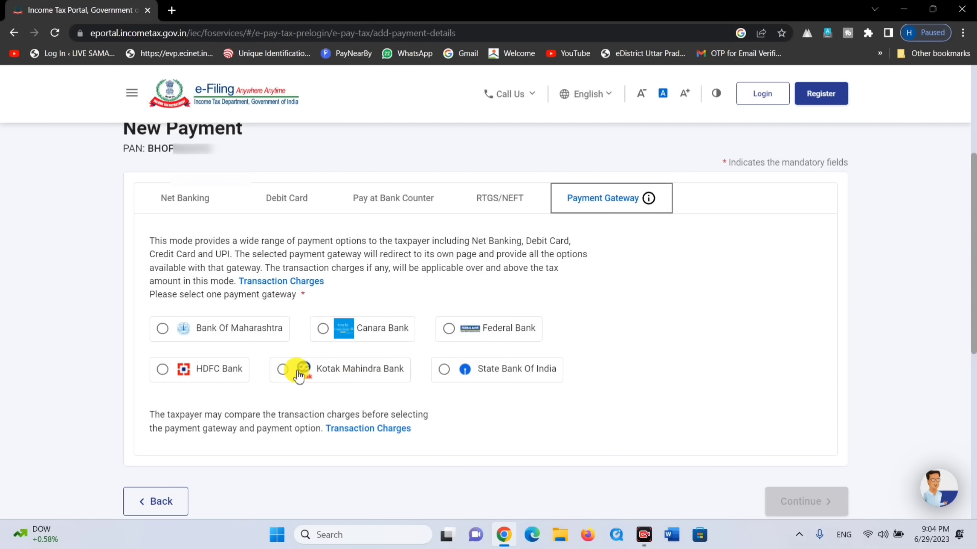
click(177, 374)
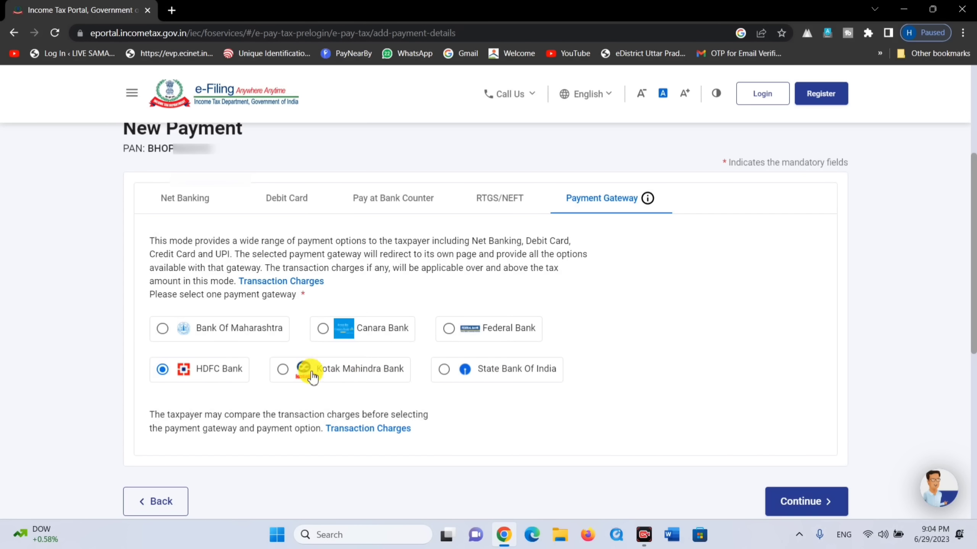
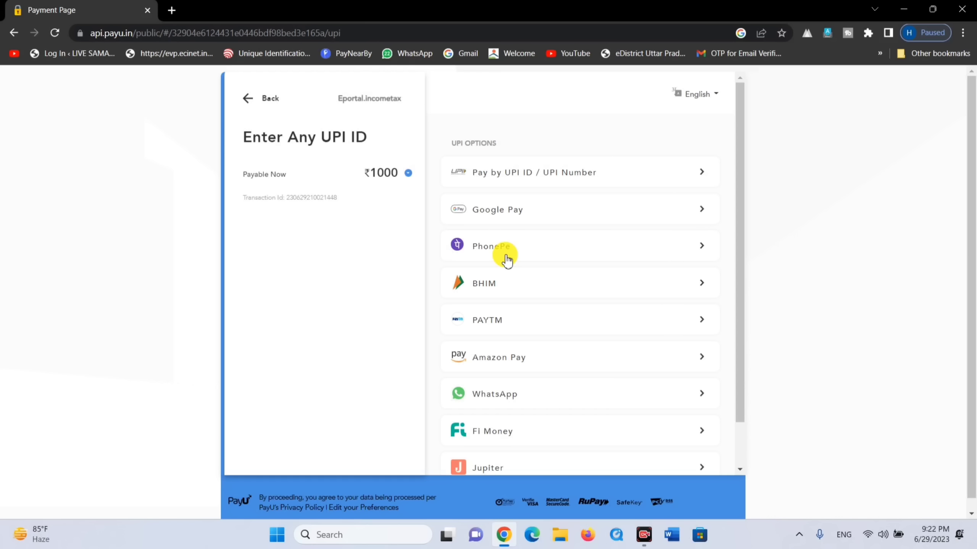
Step: Choose Google Pay, enter and verify the payer's UPI ID, and proceed with the payment
click(517, 215)
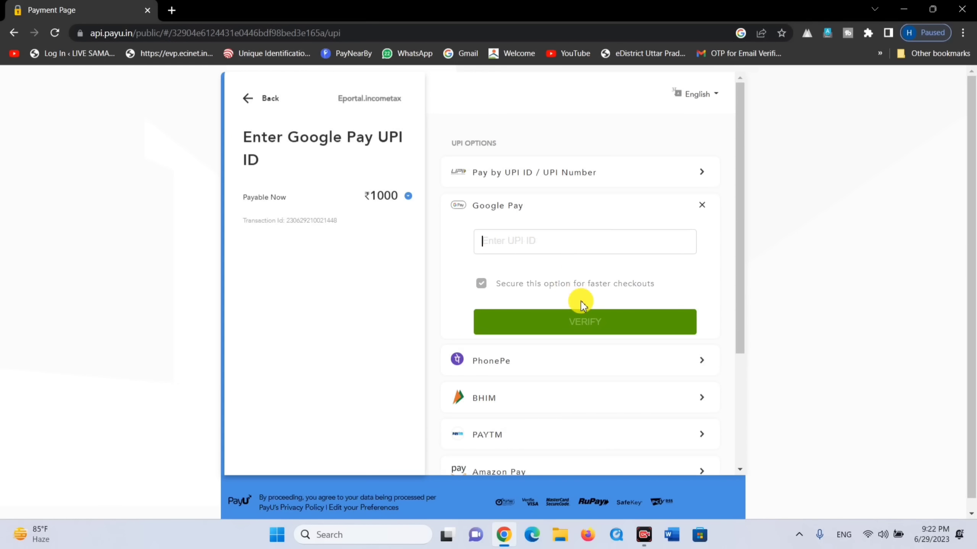
key(ctrl+v)
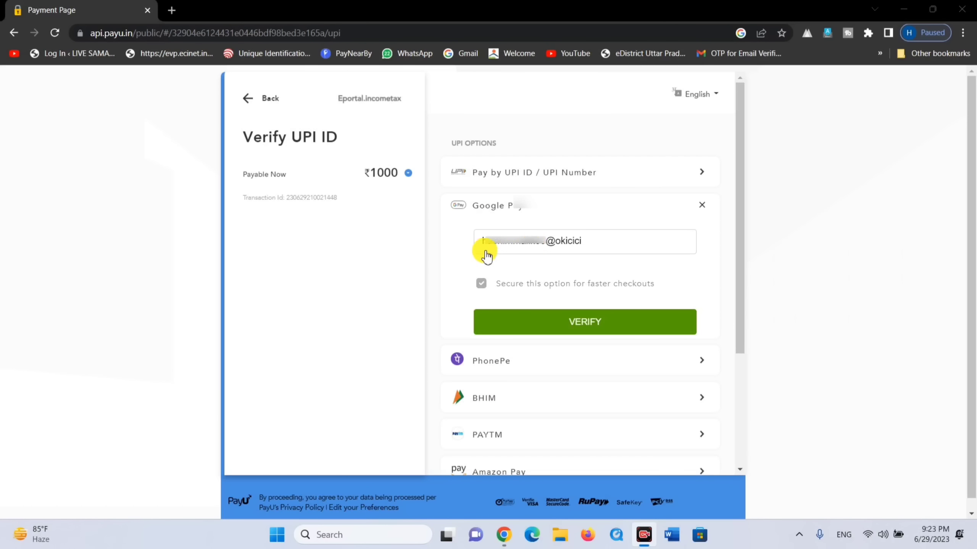
click(577, 325)
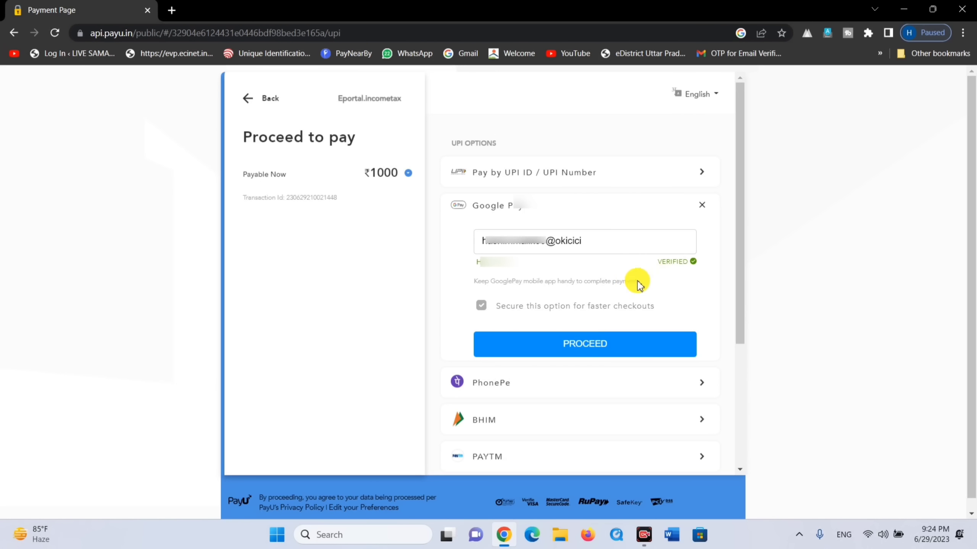
click(592, 347)
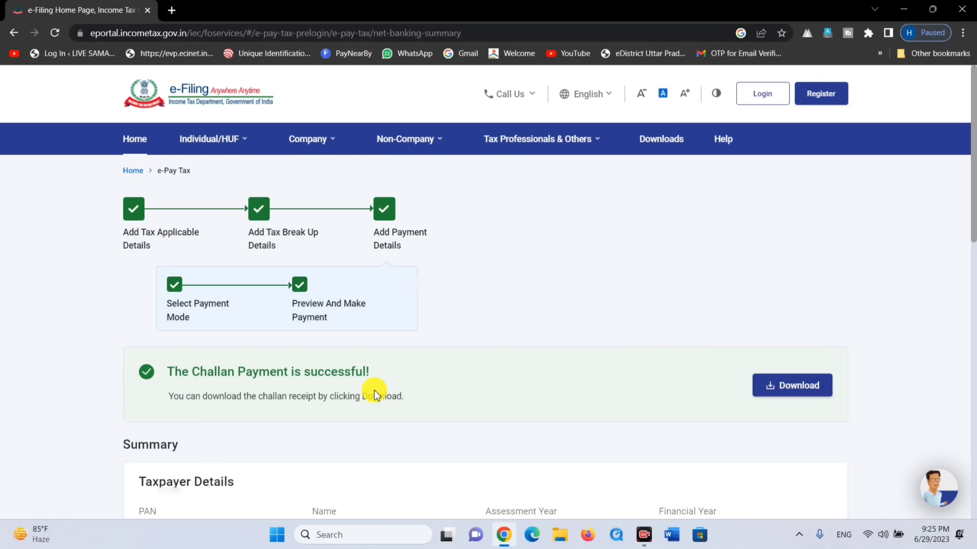
Step: Download the challan receipt from the success message, and download it again below the payment details
click(795, 390)
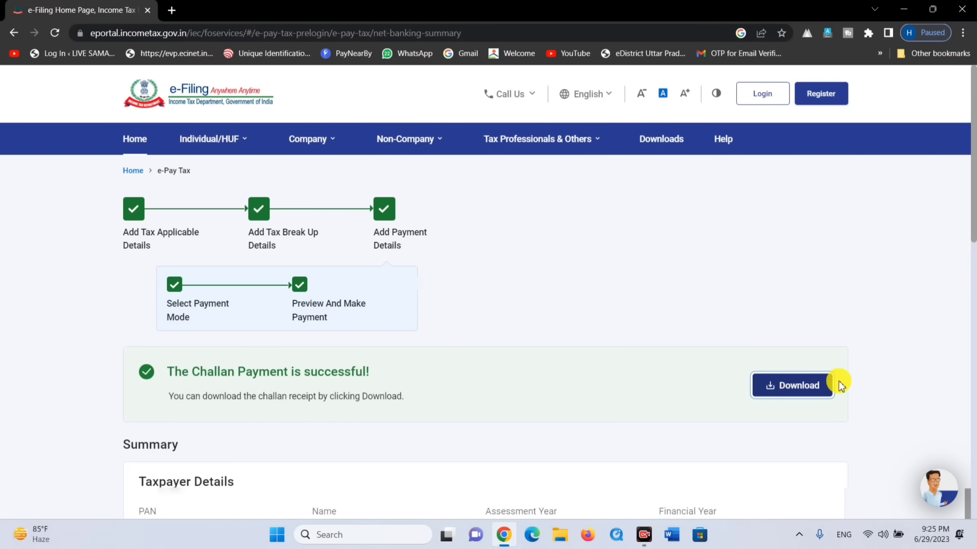
scroll(835, 381, down, 10)
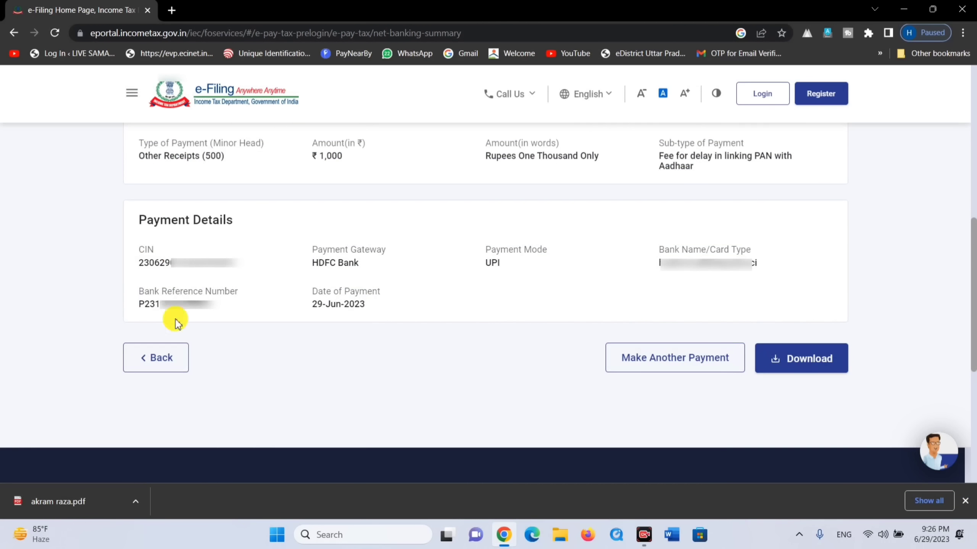
click(793, 365)
scroll(780, 385, down, 1)
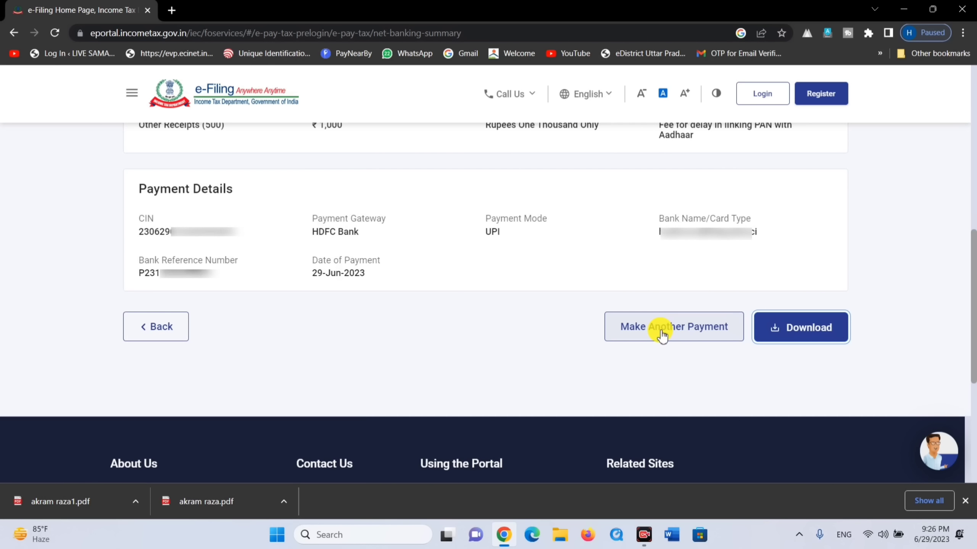
Step: Return to the portal home page and view the Link Aadhaar Status for the PAN and Aadhaar number
click(690, 336)
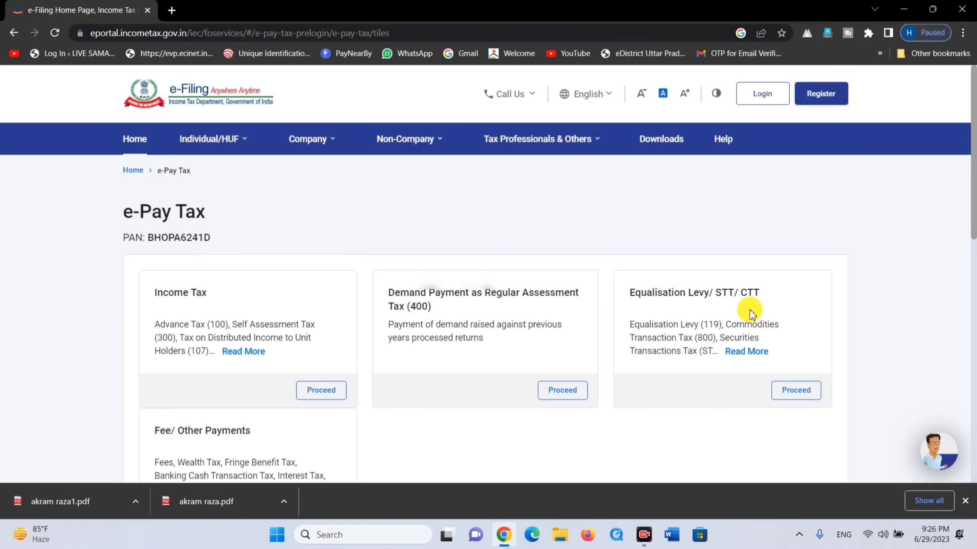
click(134, 143)
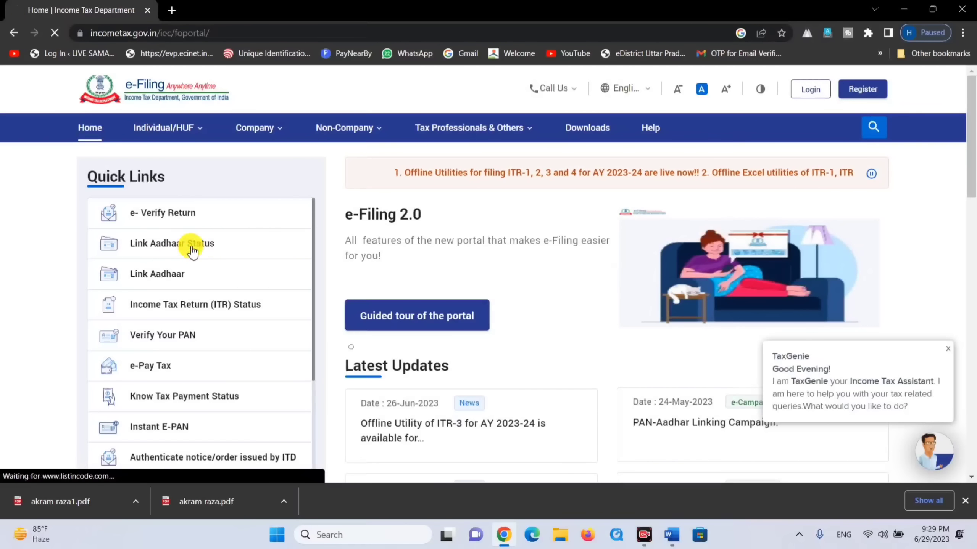
click(193, 248)
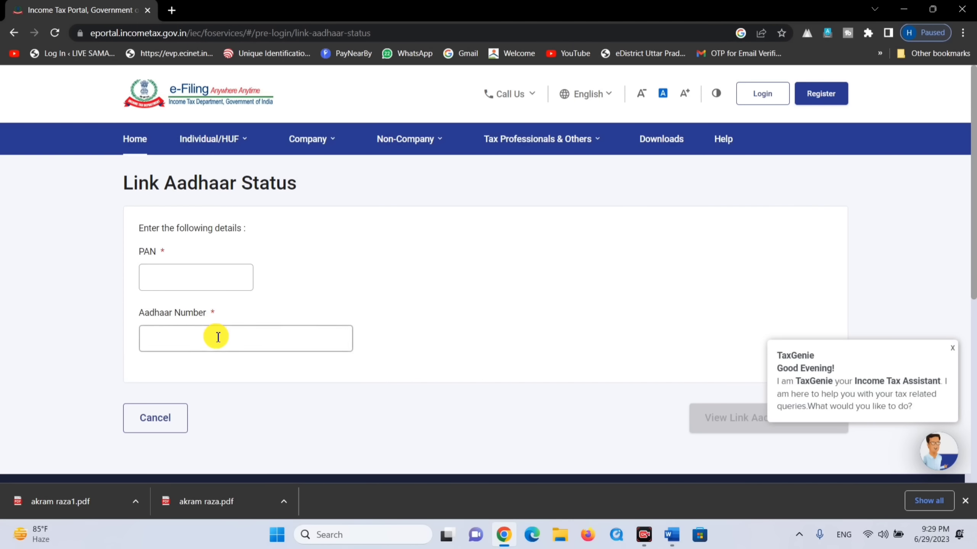
click(952, 348)
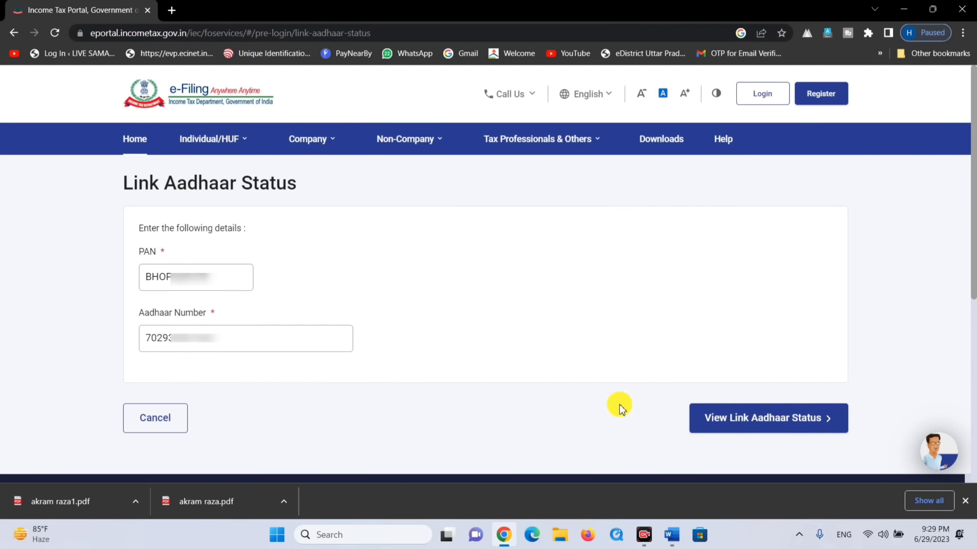
click(745, 423)
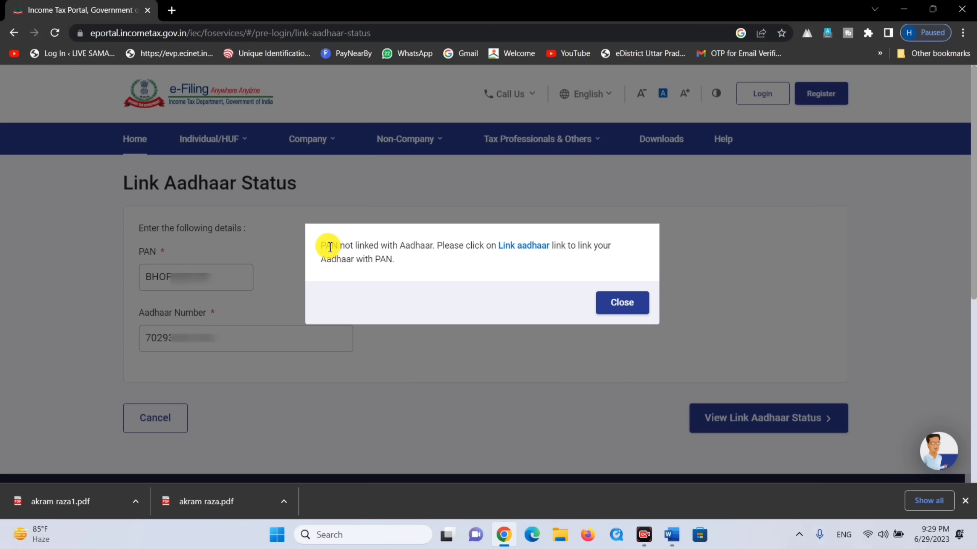
Step: Follow the Link Aadhaar link, validate the PAN and Aadhaar number, and check the challan payment details
click(516, 249)
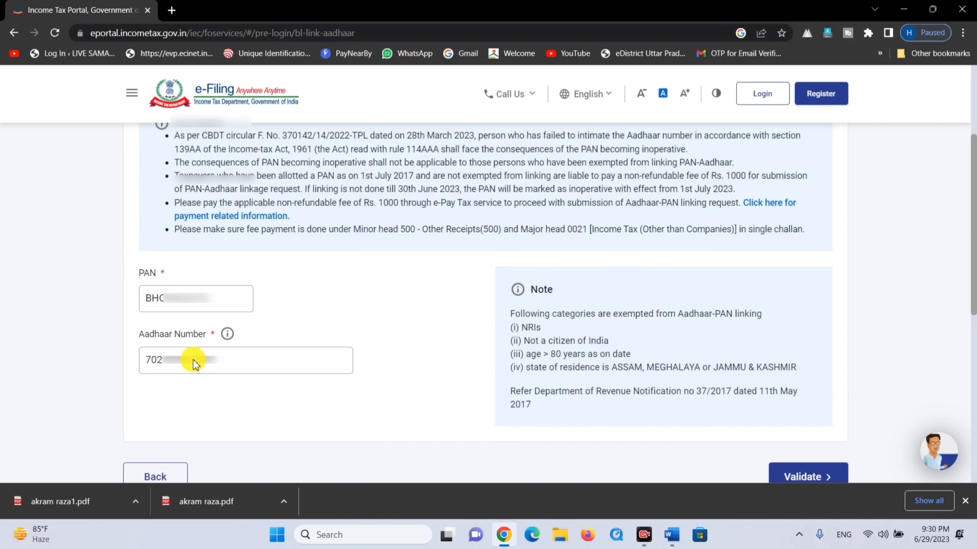
click(816, 478)
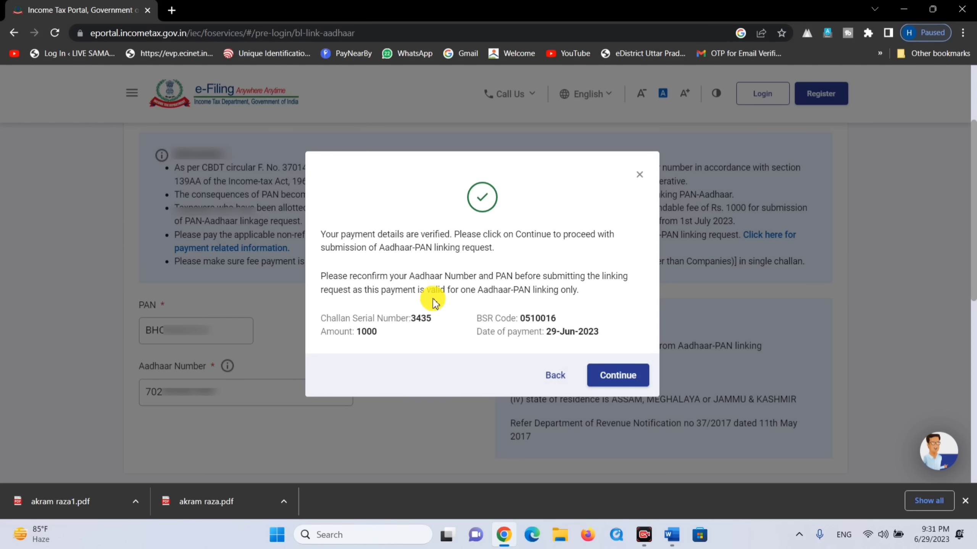
drag(533, 324, 589, 333)
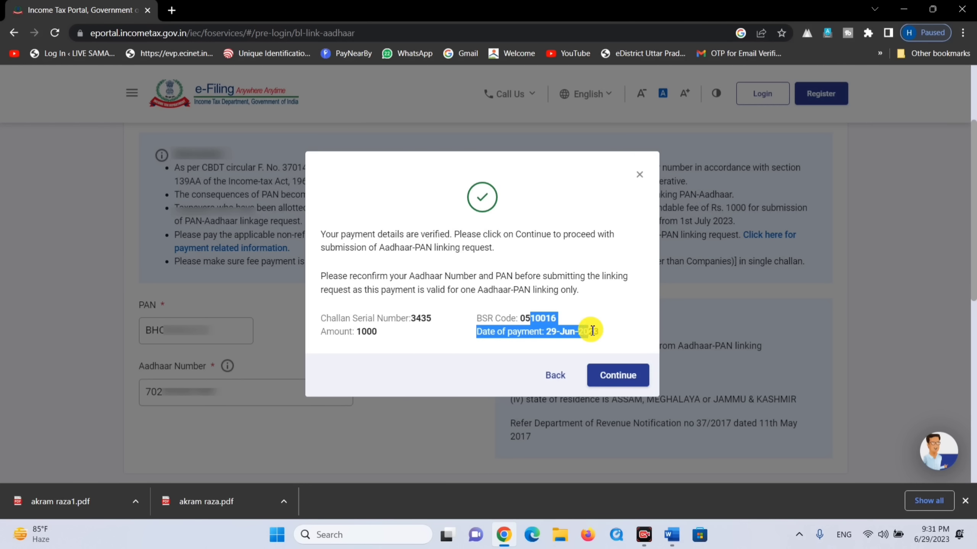
Step: Continue from the payment details, fill in the Aadhaar name and mobile number, and tick the year-of-birth-only and Aadhaar validation consent options
click(539, 291)
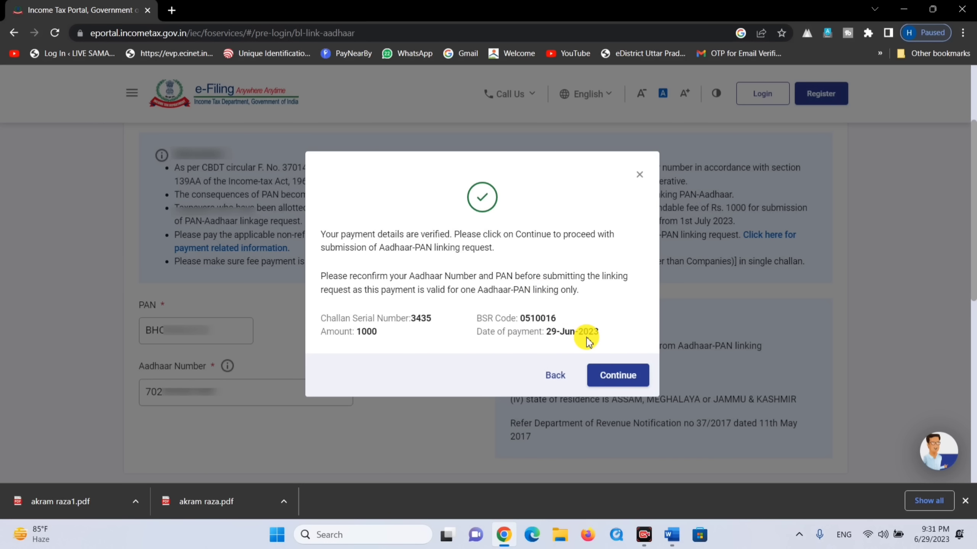
click(617, 377)
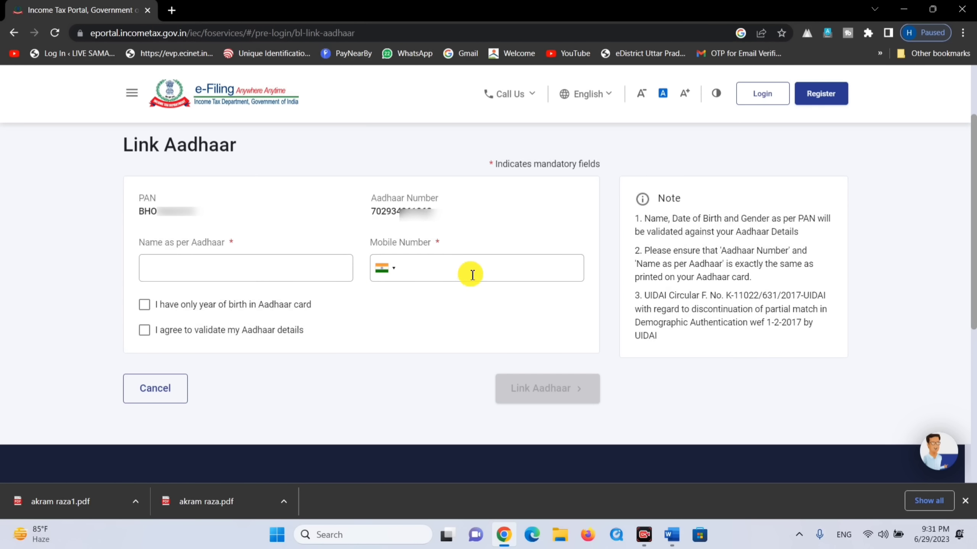
click(144, 304)
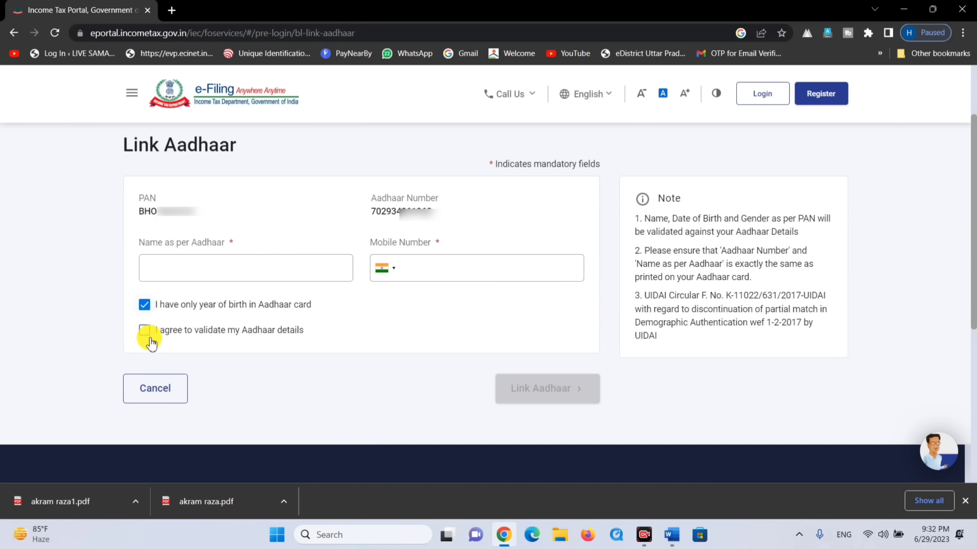
click(145, 330)
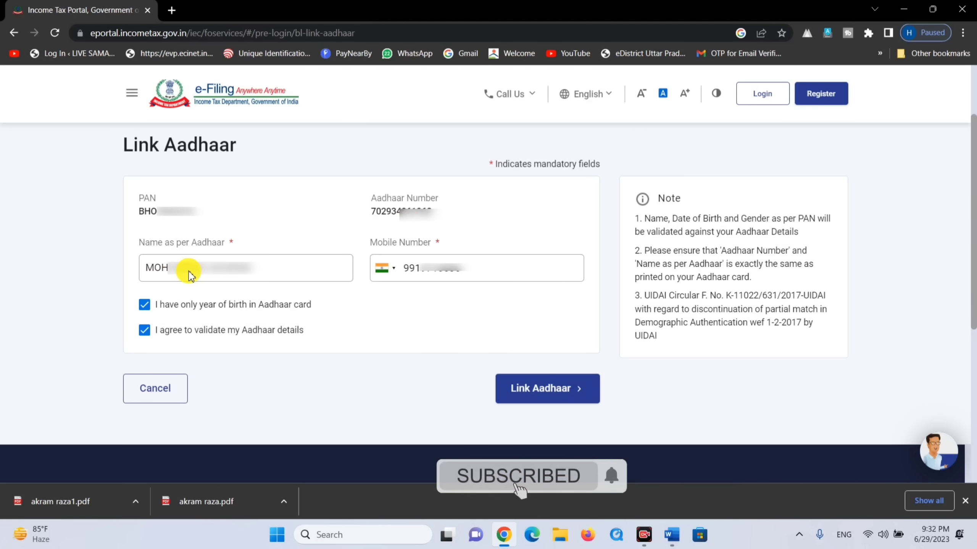
Step: Submit the Link Aadhaar request, enter and validate the mobile OTP, and acknowledge the confirmation message
click(546, 391)
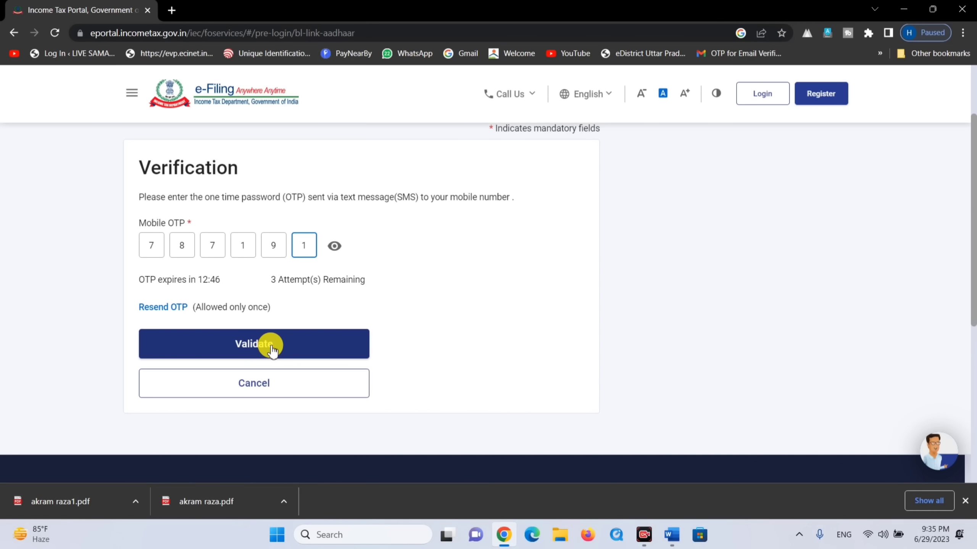
click(273, 350)
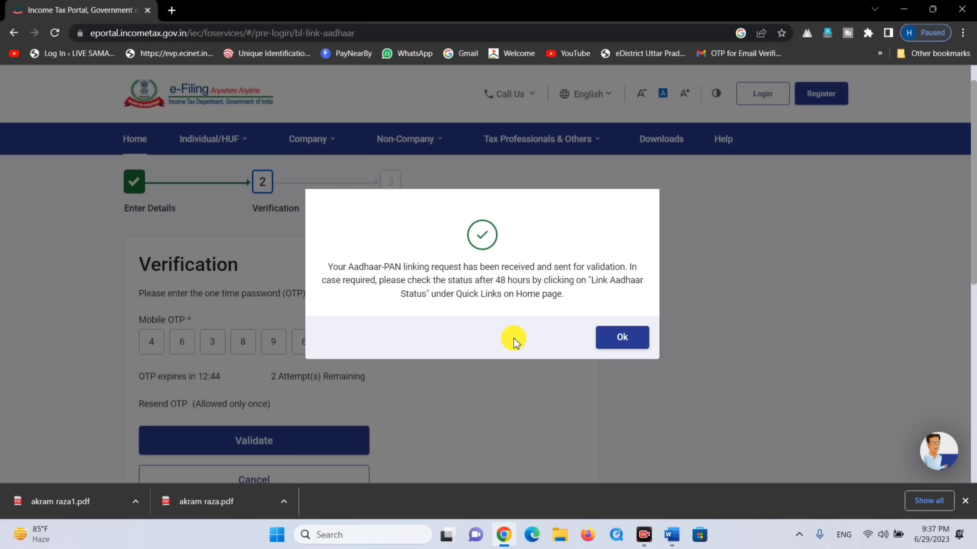
click(624, 339)
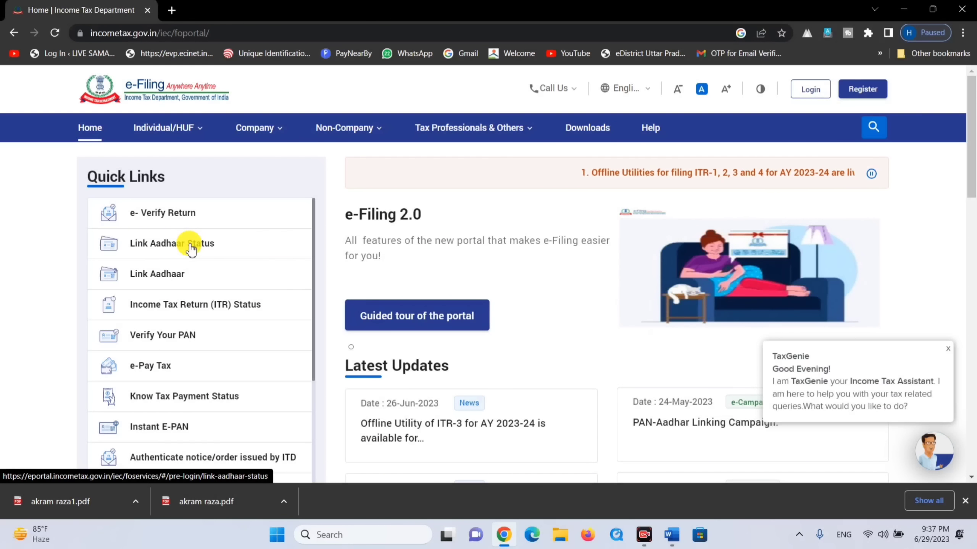
Step: Open Link Aadhaar Status from the home page's quick links and view the status for the PAN and Aadhaar number
click(190, 246)
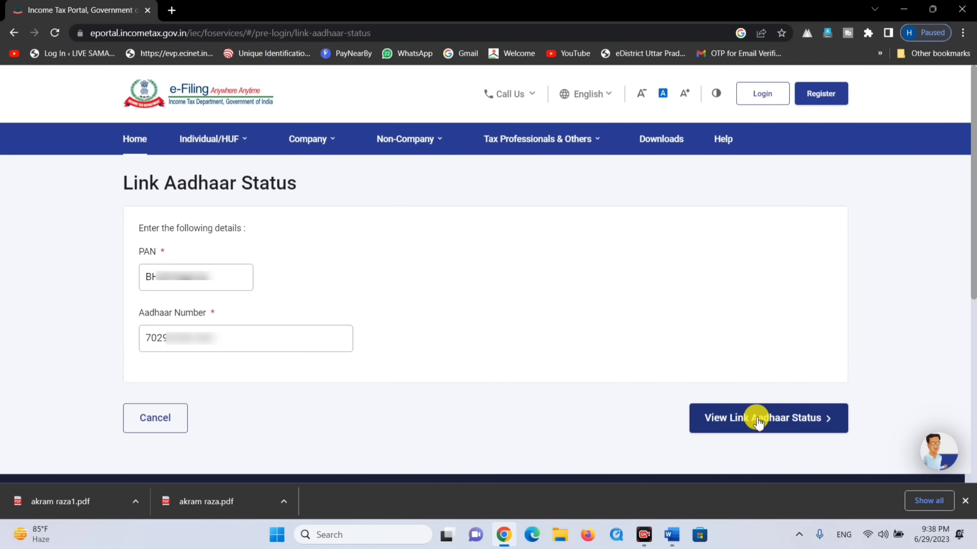
click(819, 419)
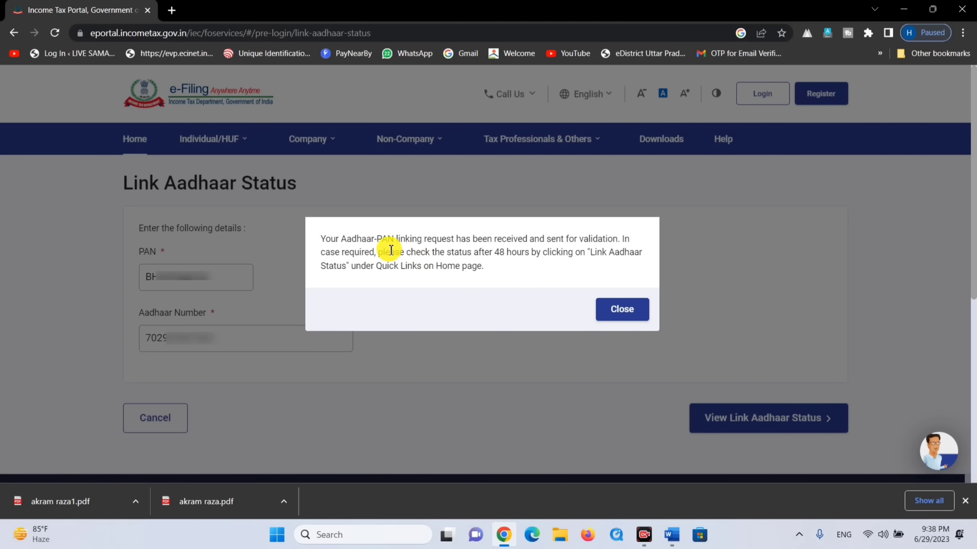
drag(389, 252, 500, 265)
click(517, 265)
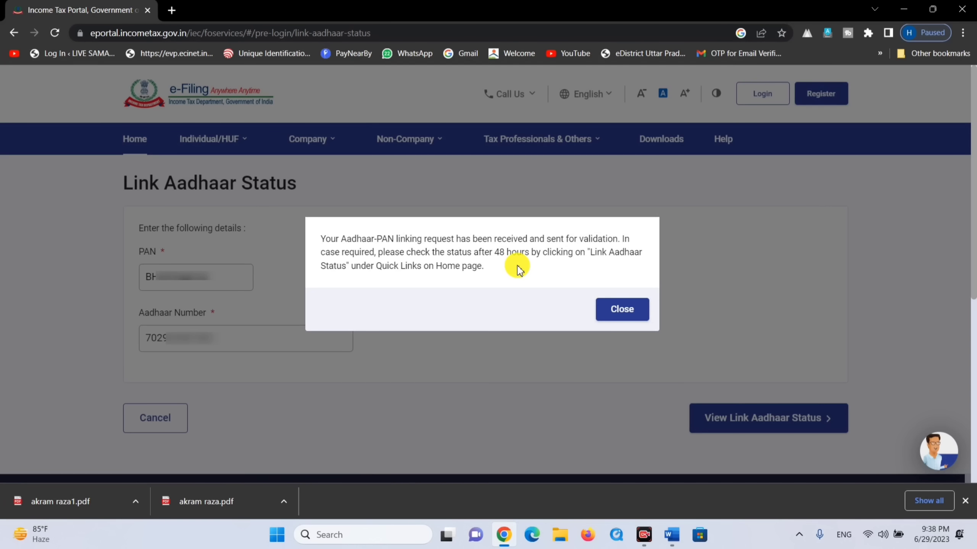